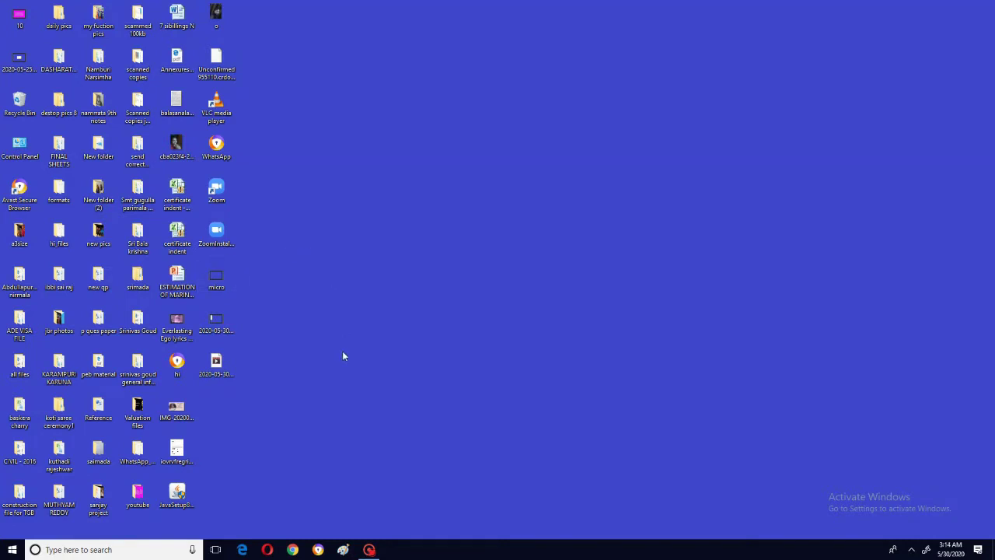
- Open Microsoft Word 2010 with a blank document and dismiss the Office activation wizard
click(13, 550)
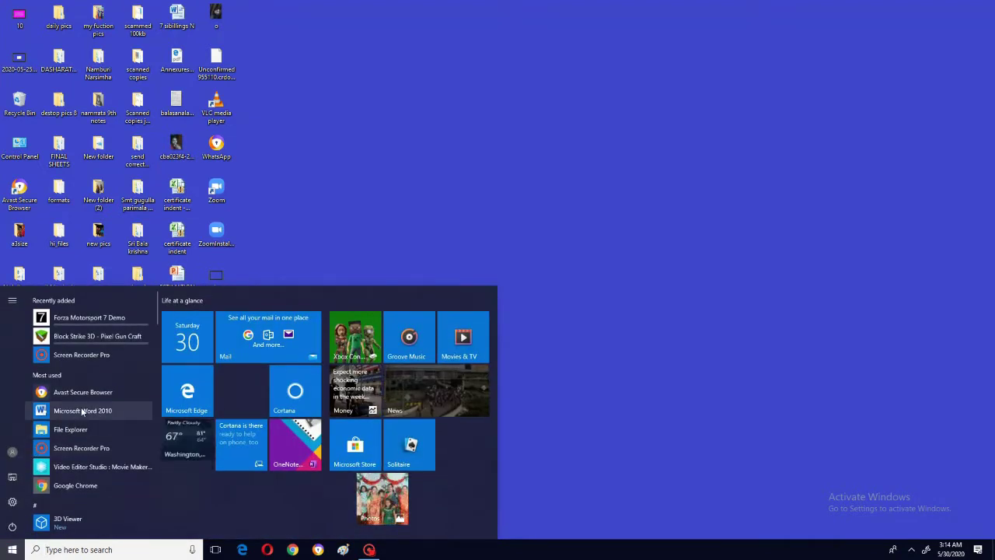
click(82, 409)
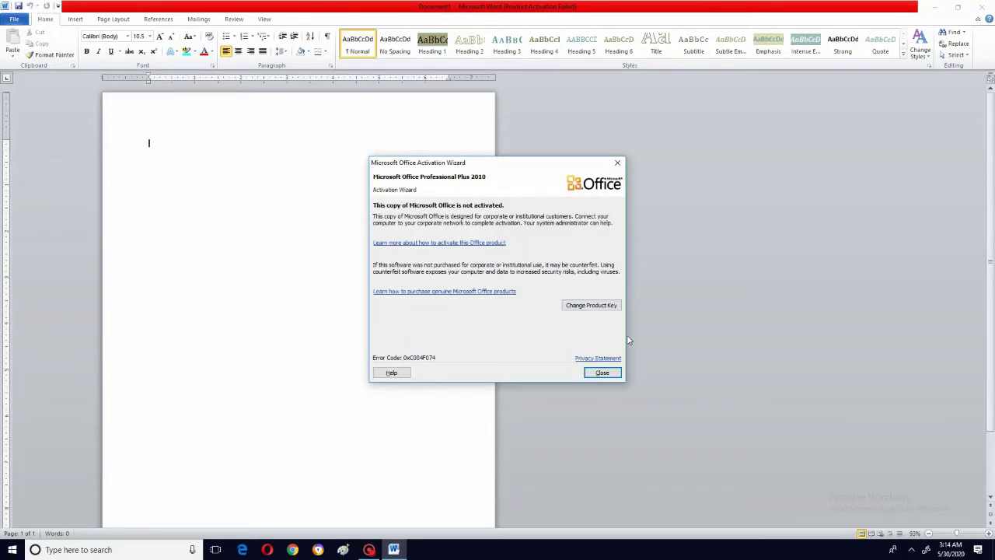
click(602, 373)
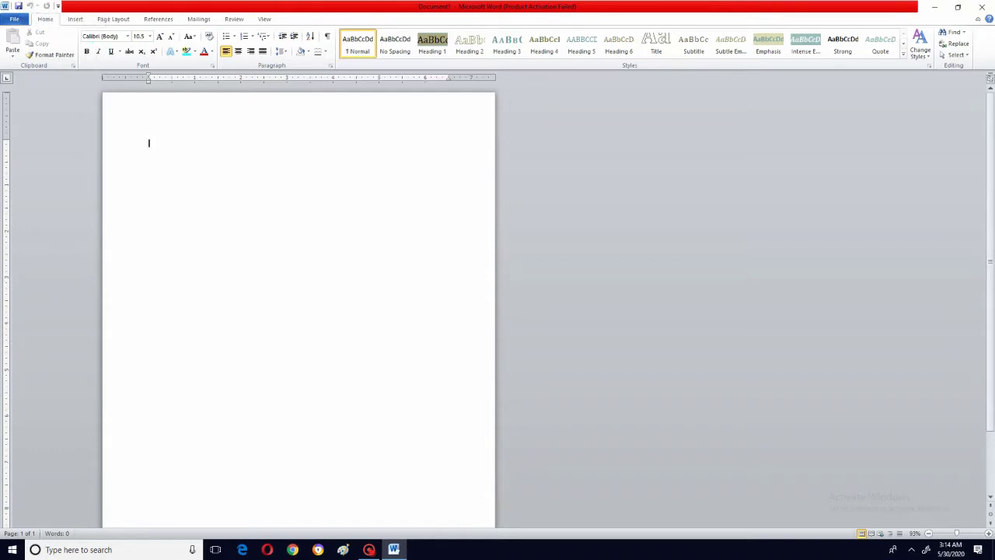
- Set the font size to 18 and enter the text "hhhhhhh" on the first line
click(150, 36)
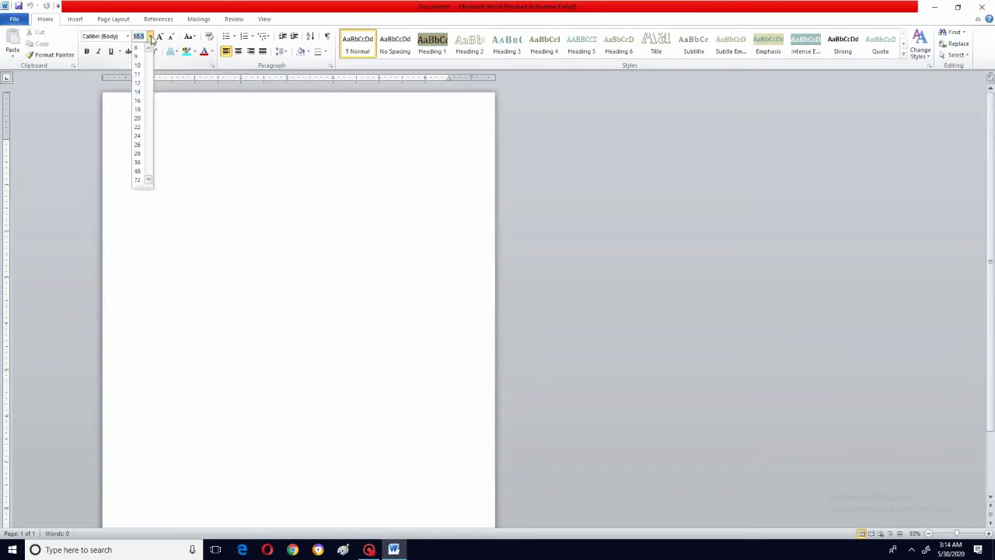
click(137, 111)
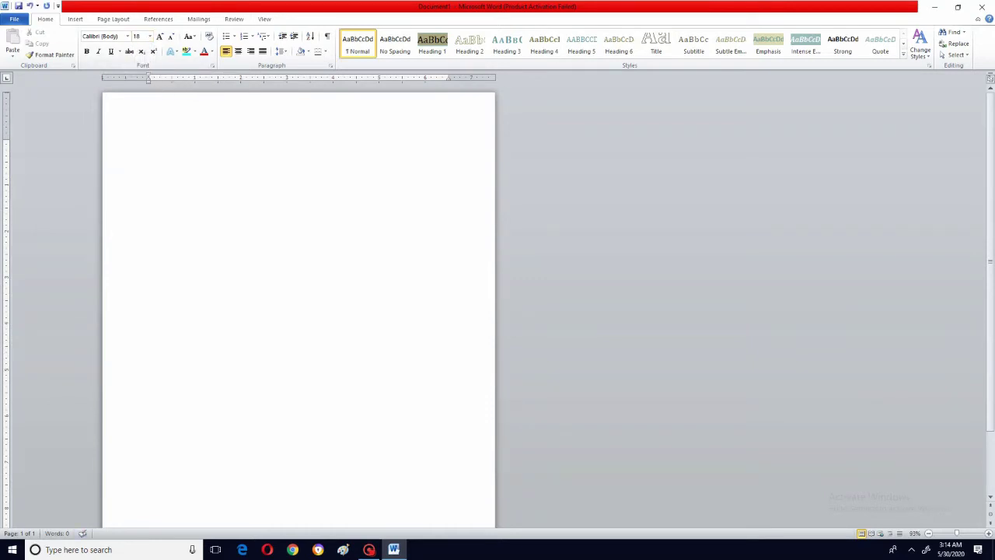
text(hhhhhhh)
- Undo the two typing actions one at a time, and put the text "hhhhhhh" back on the first line
click(38, 6)
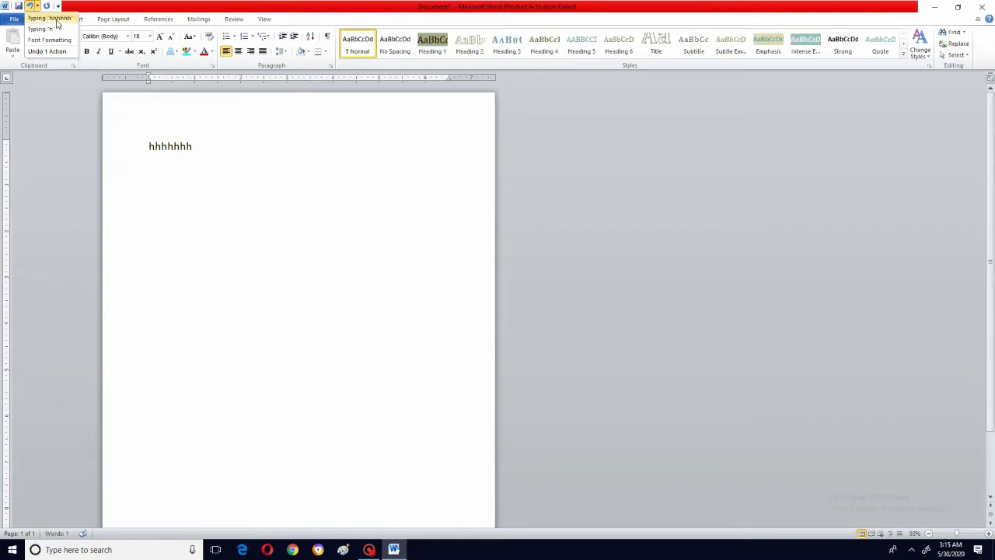
click(56, 19)
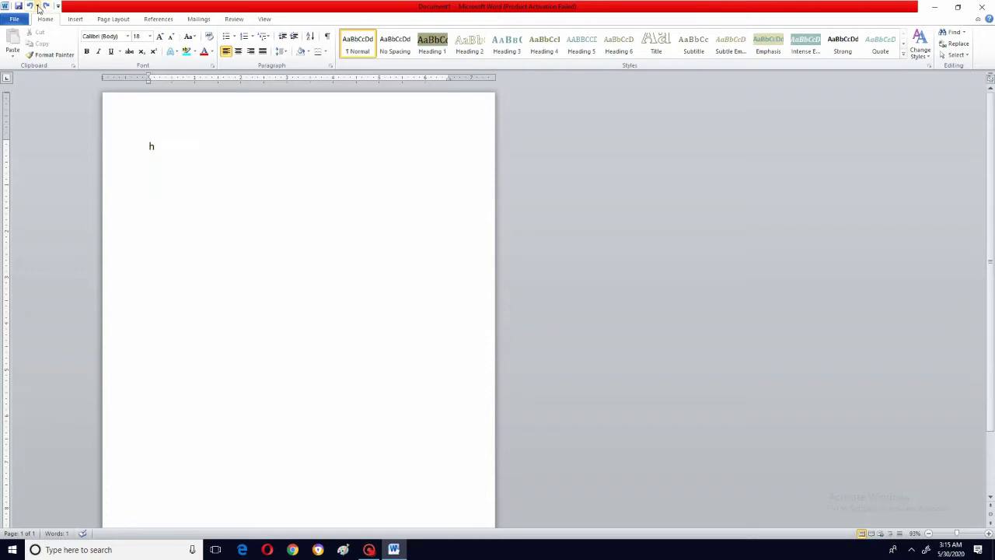
click(38, 6)
click(40, 17)
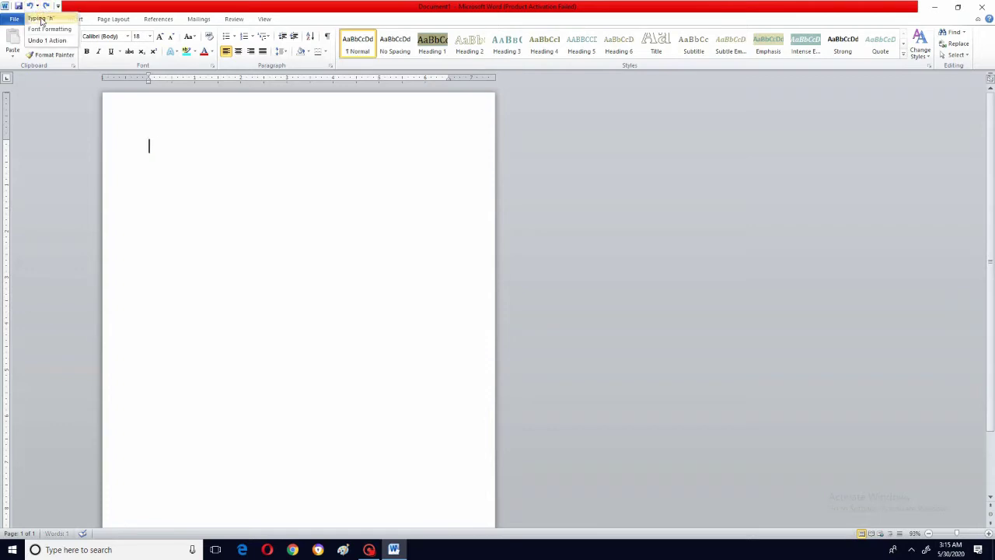
click(38, 7)
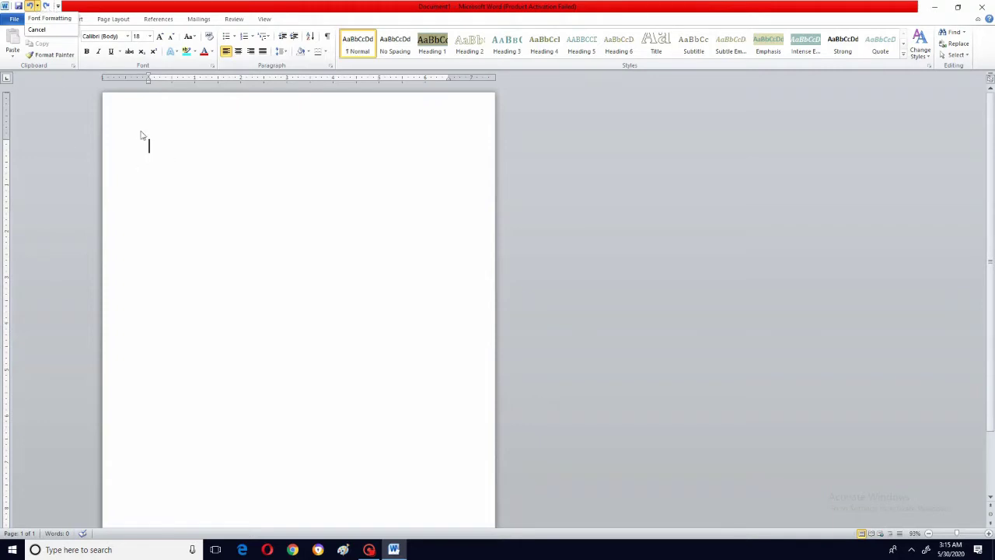
key(Escape)
text(h)
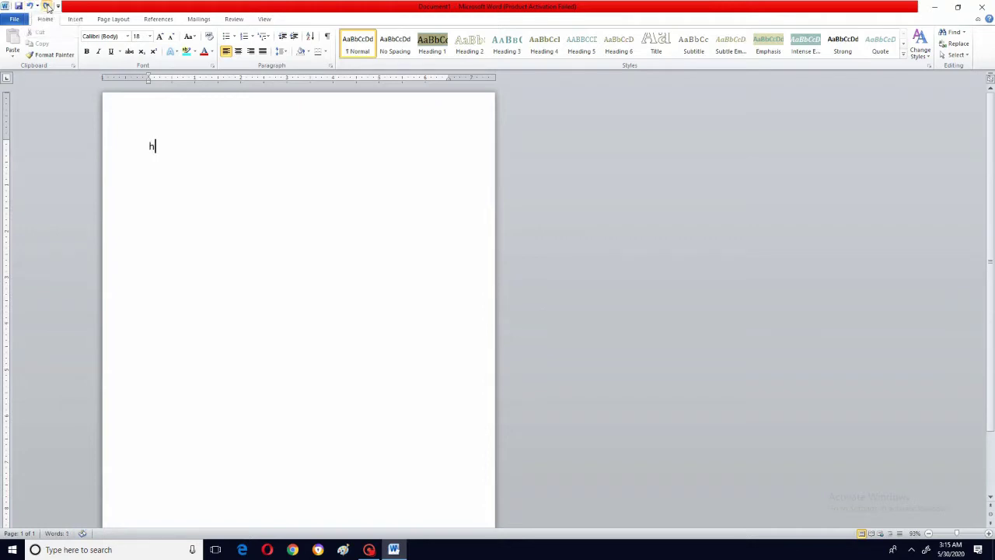
text(hhhhhh)
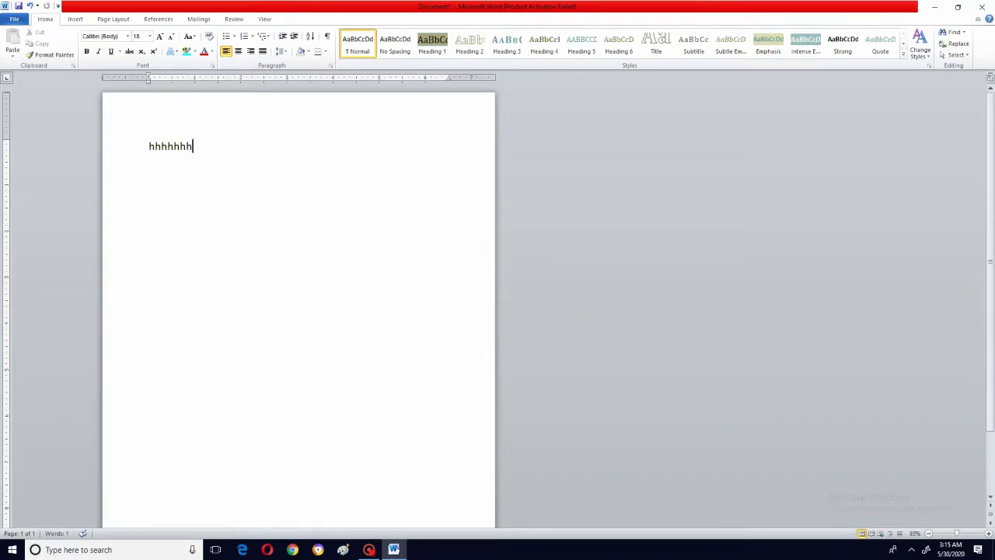
- Save the new document to the Desktop as a Word Document named "save file"
click(19, 6)
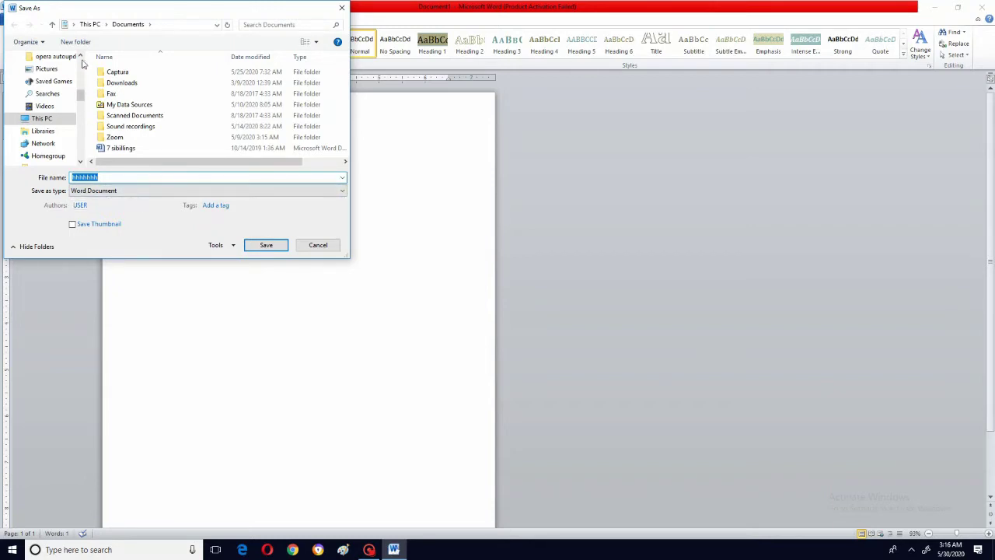
drag(81, 57, 81, 57)
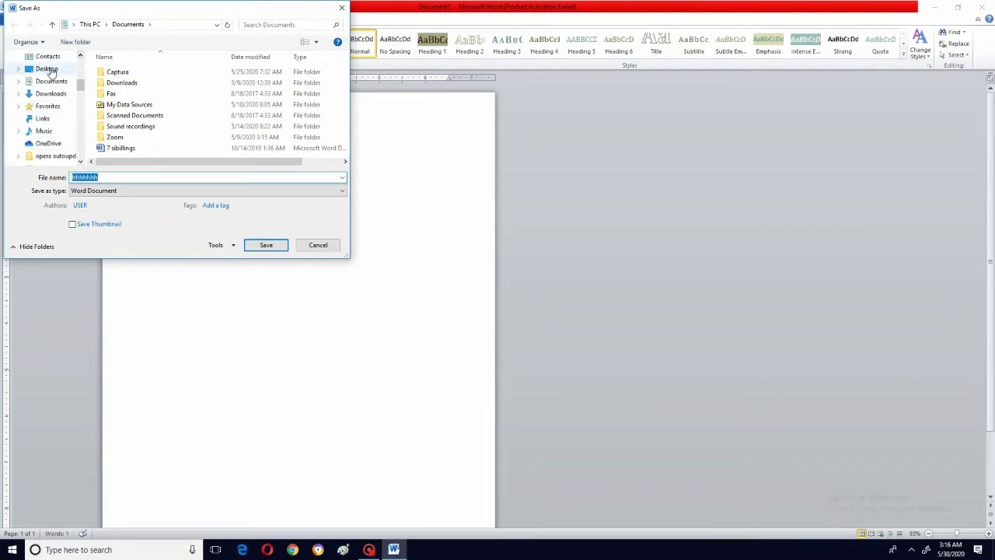
click(48, 69)
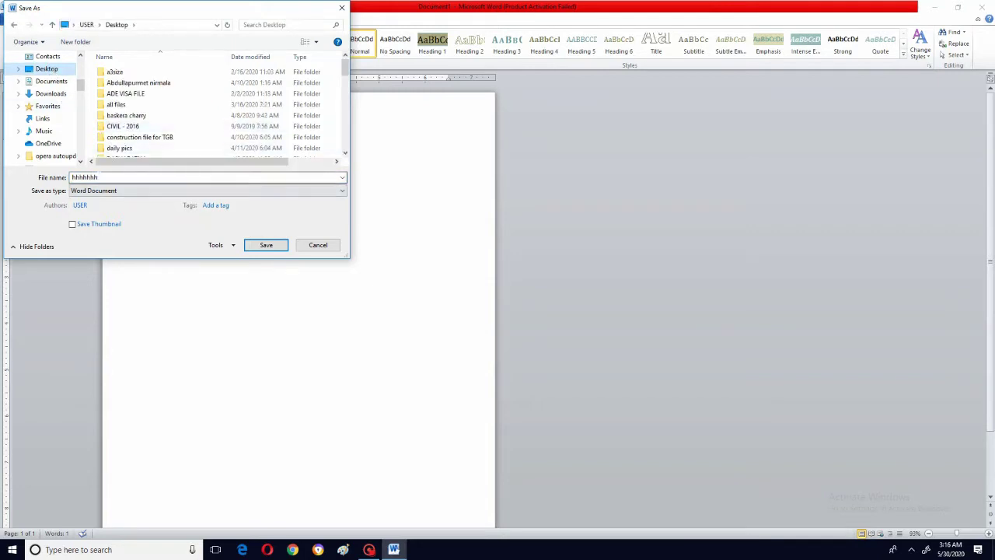
double_click(86, 177)
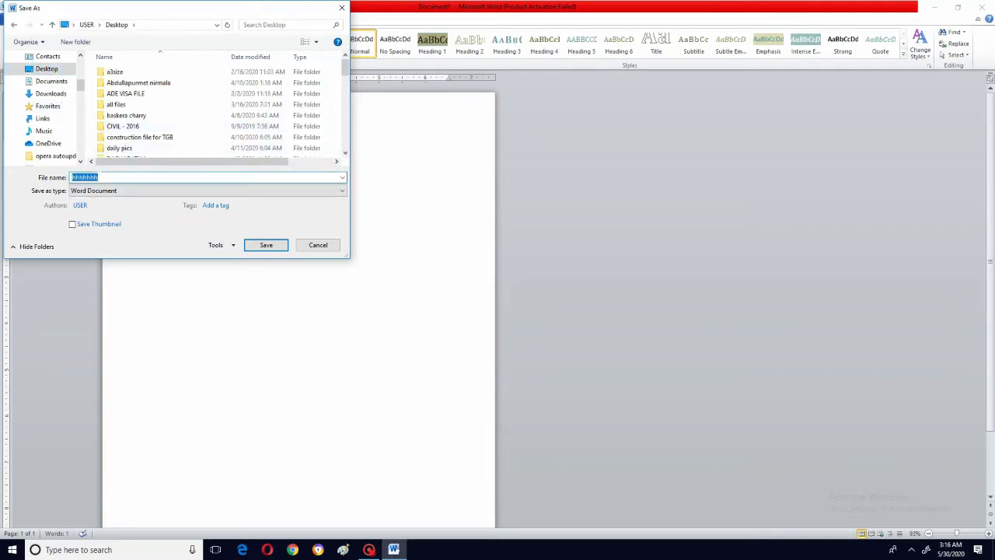
text(save file)
click(265, 245)
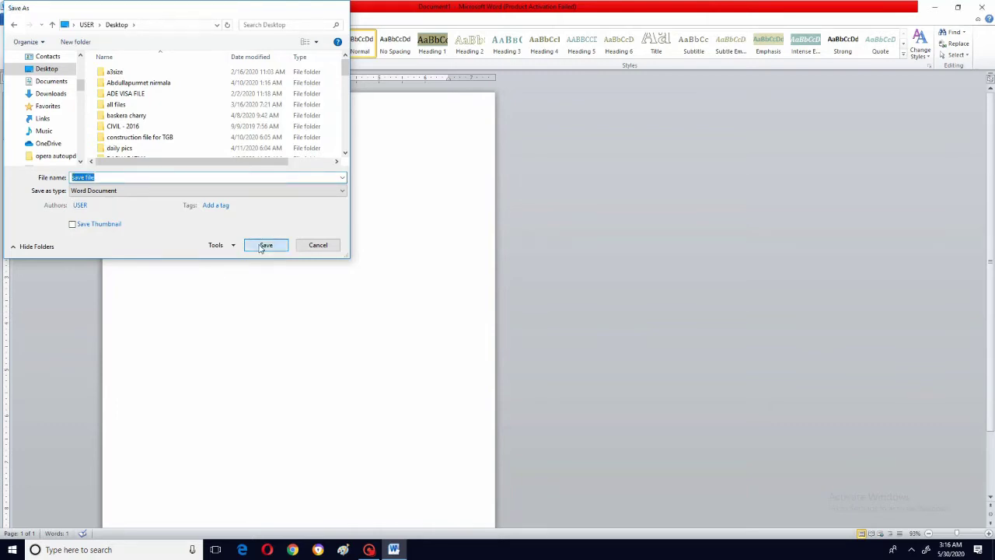
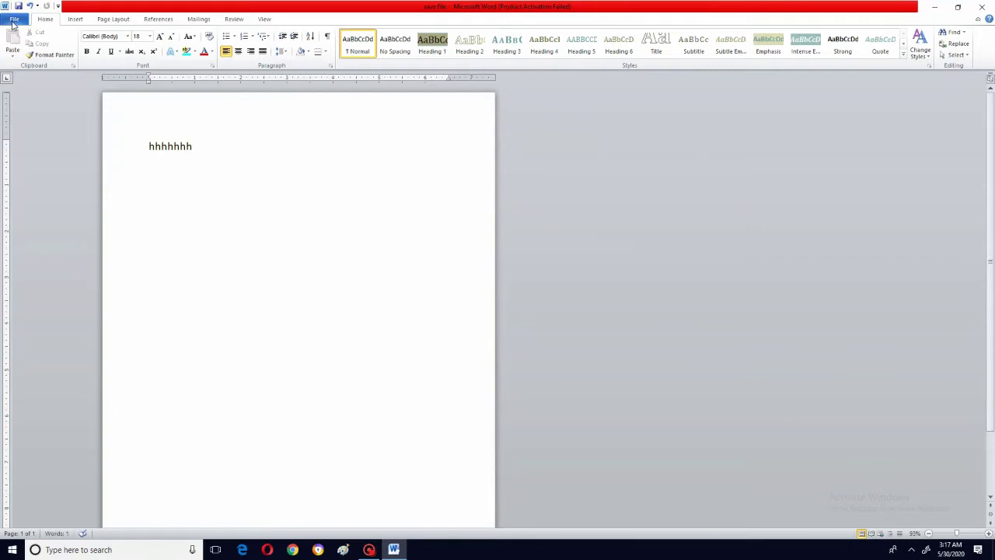
click(13, 20)
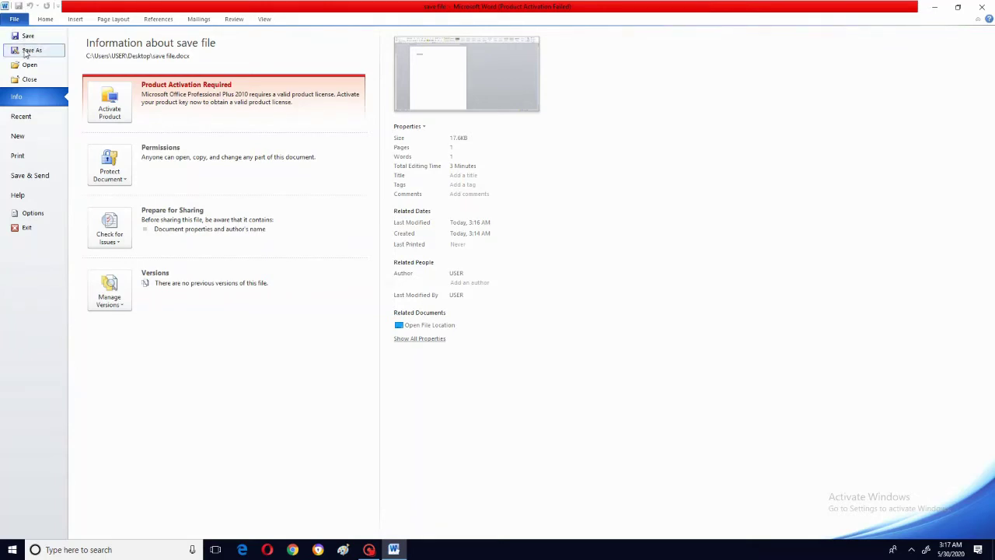
click(25, 52)
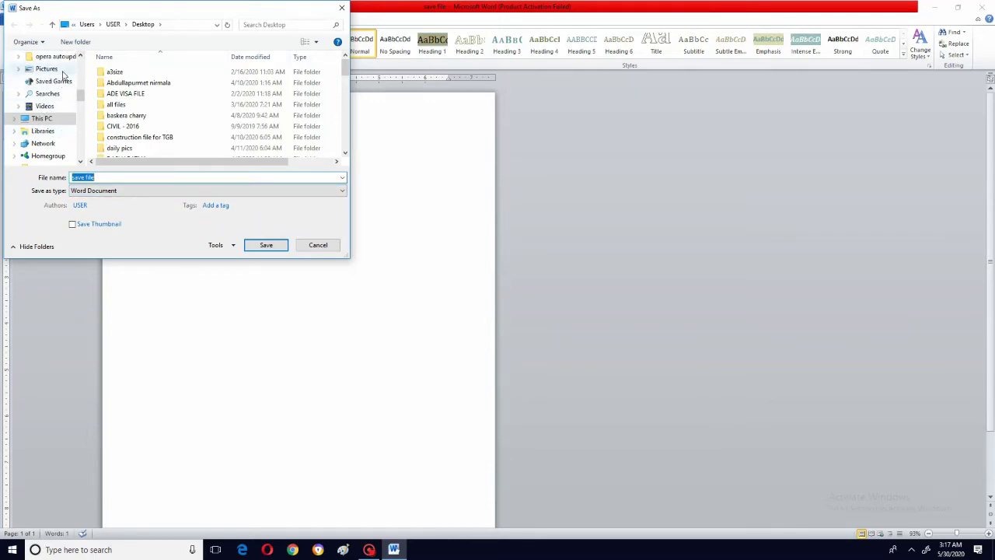
click(318, 245)
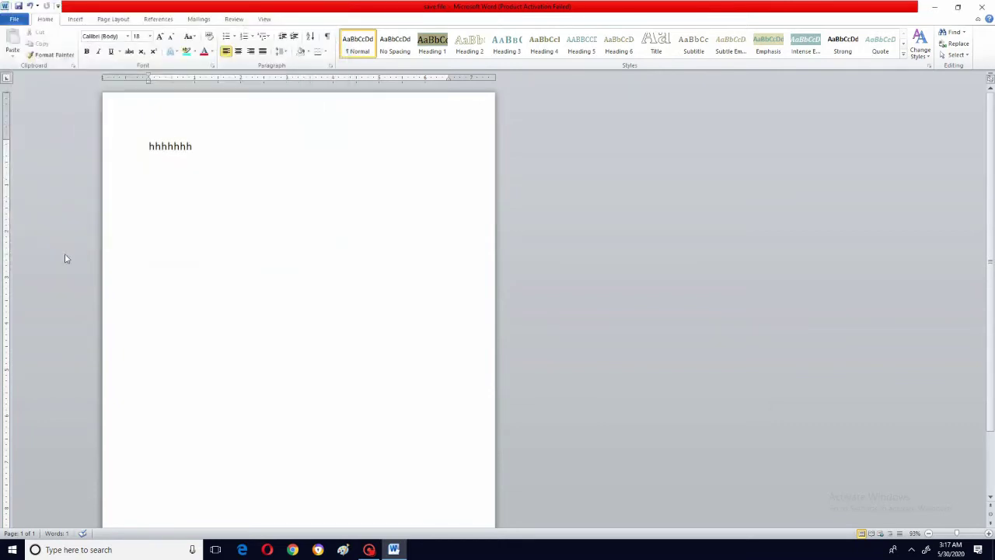
- Save the document again under its existing name and location
click(17, 18)
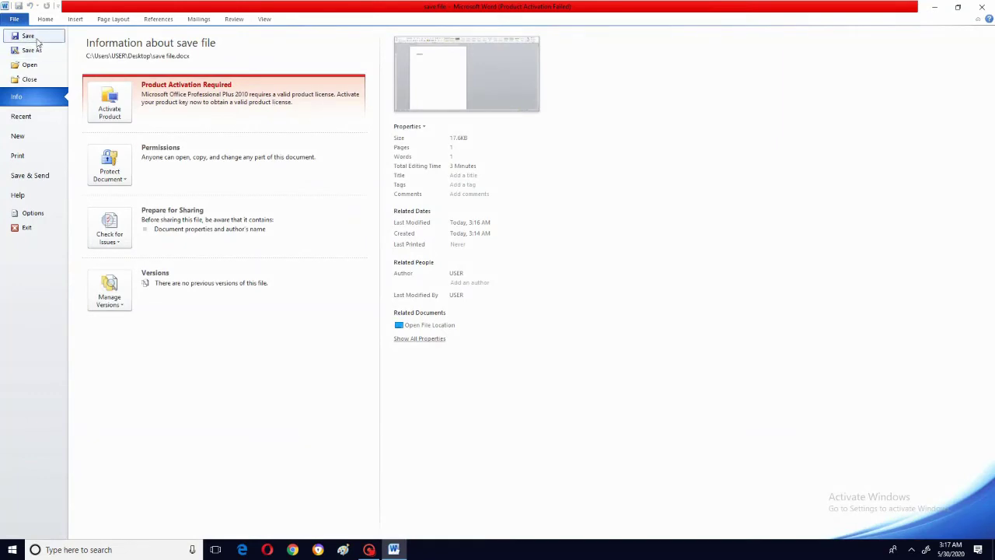
click(28, 36)
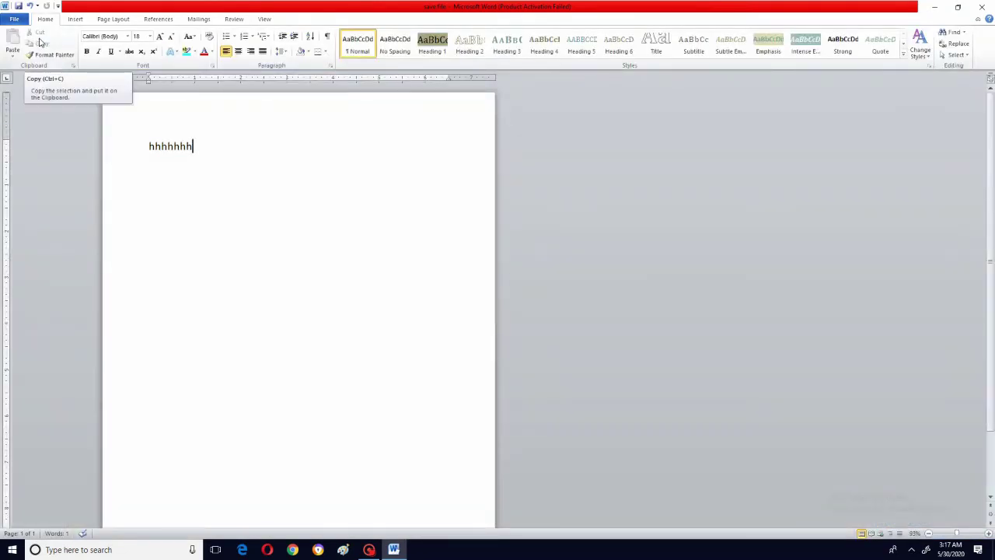
click(14, 18)
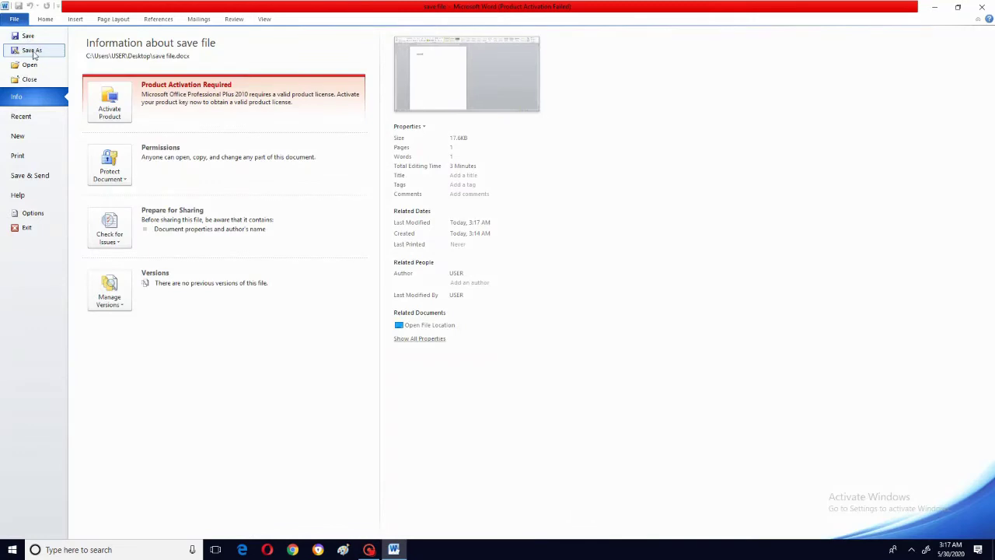
click(31, 50)
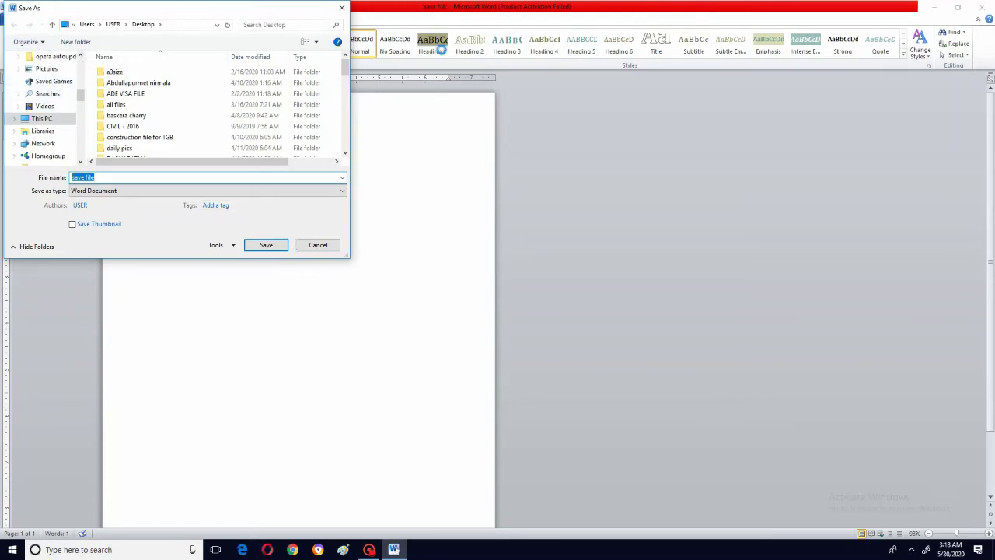
click(317, 245)
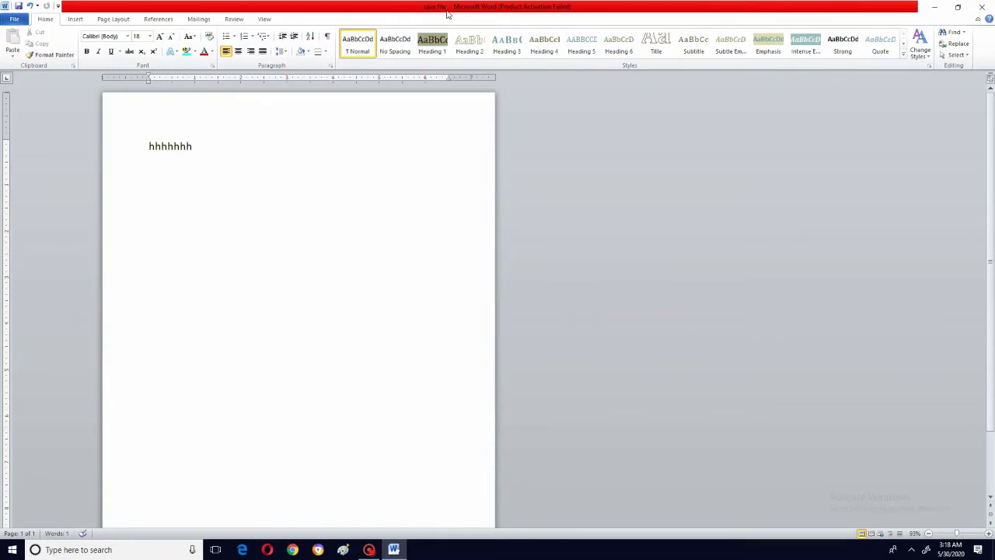
- Add the line "jjjjjjjjjj" below the first line, saving the document both before and after the addition
click(12, 21)
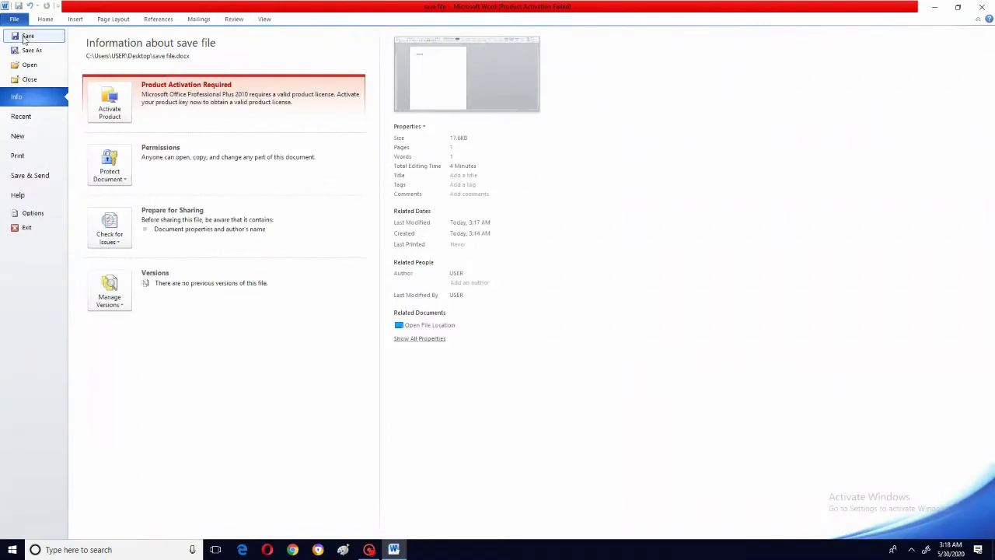
click(36, 39)
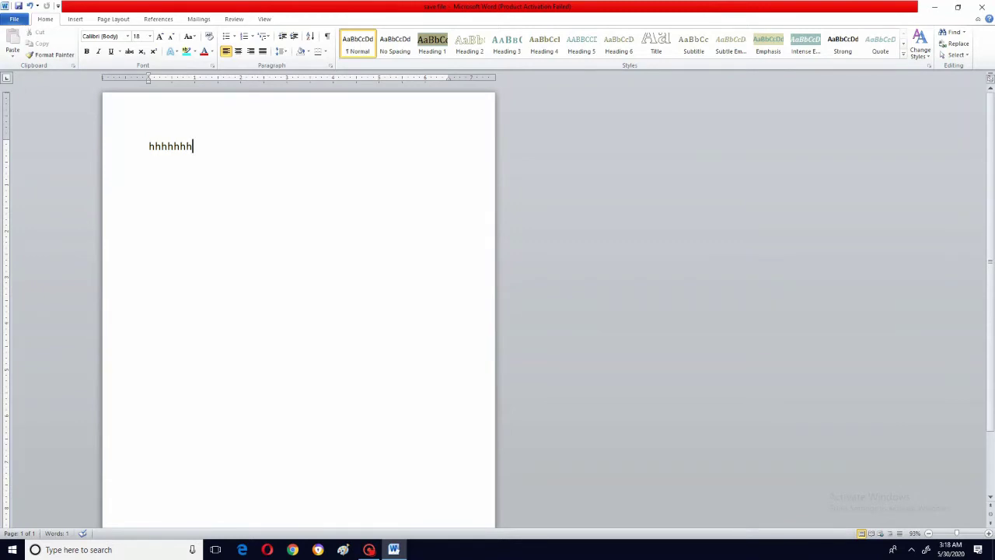
key(Return)
text(jjjjjjjjjj)
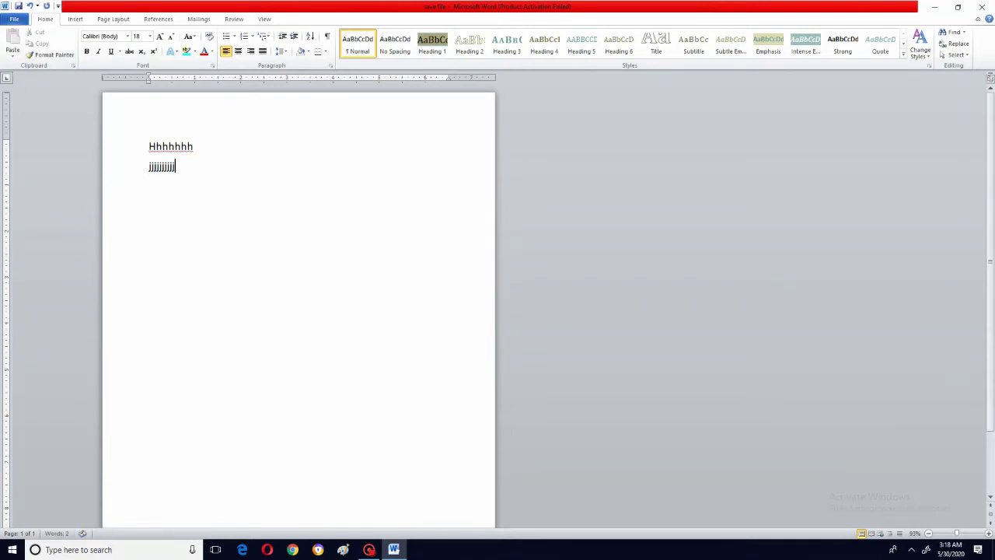
click(14, 18)
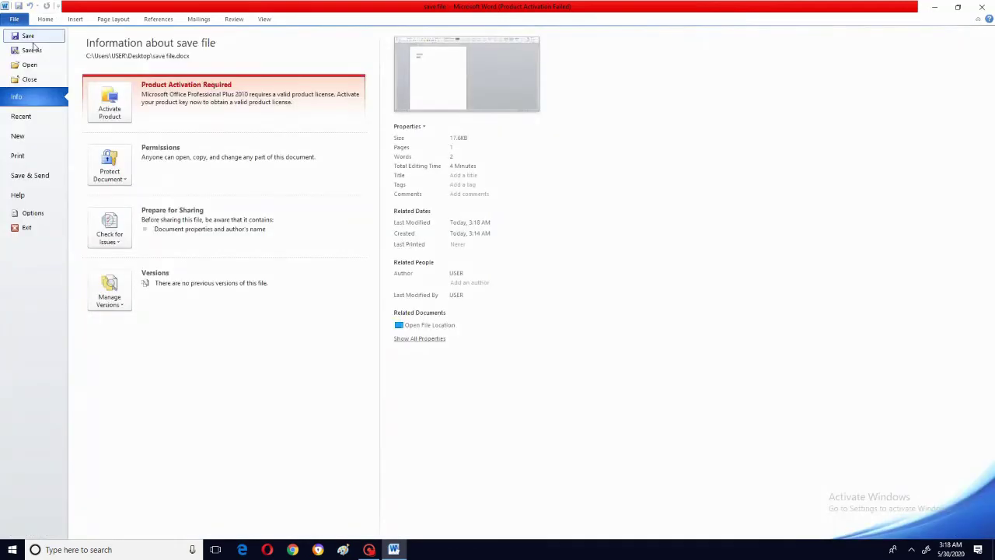
click(28, 36)
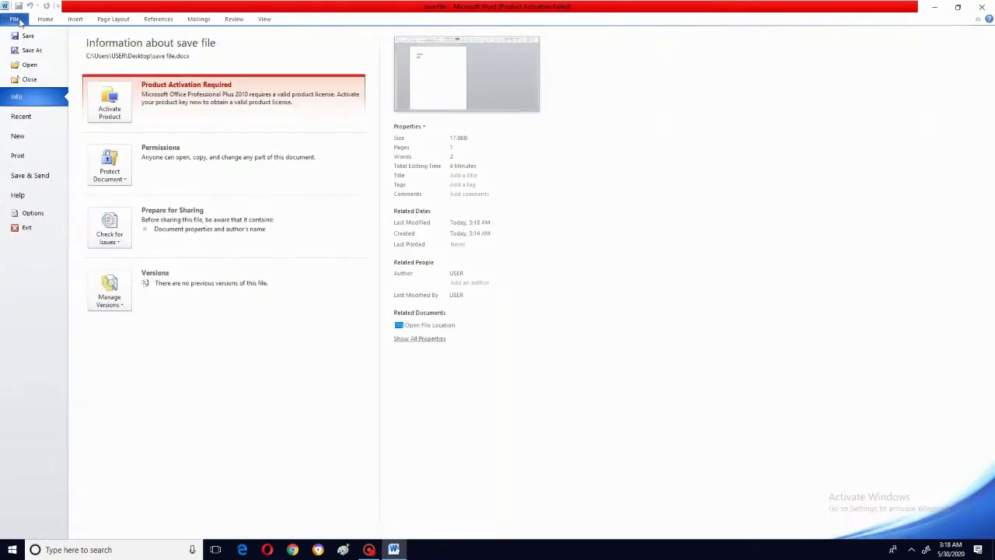
- Save a copy of the document to the Desktop as a Word Document named "dd"
click(16, 19)
click(27, 54)
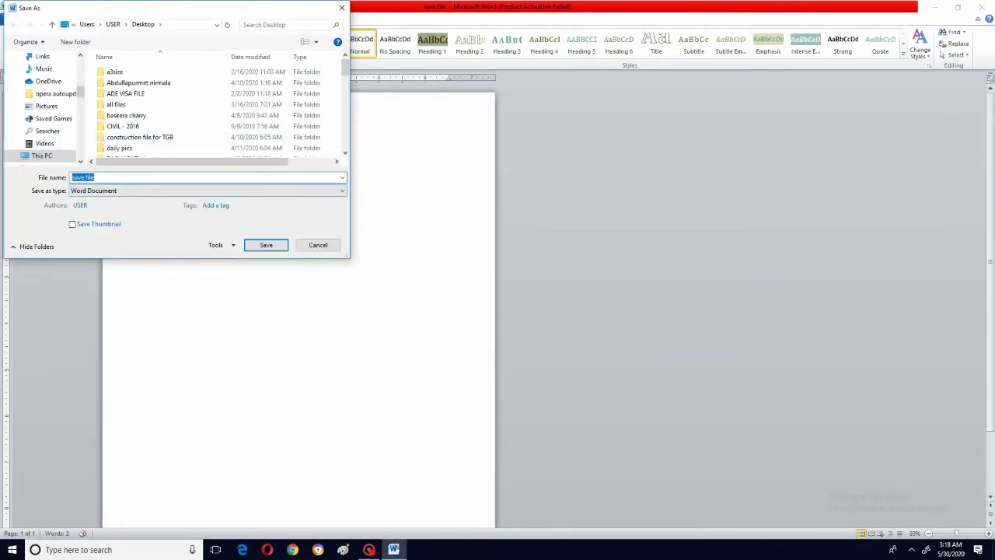
text(dd)
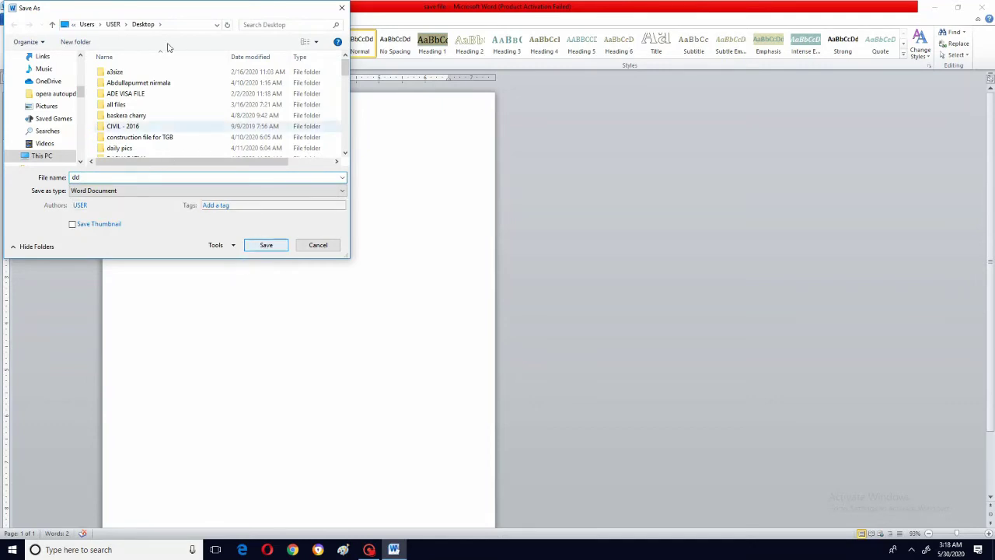
scroll(80, 56, up, 2)
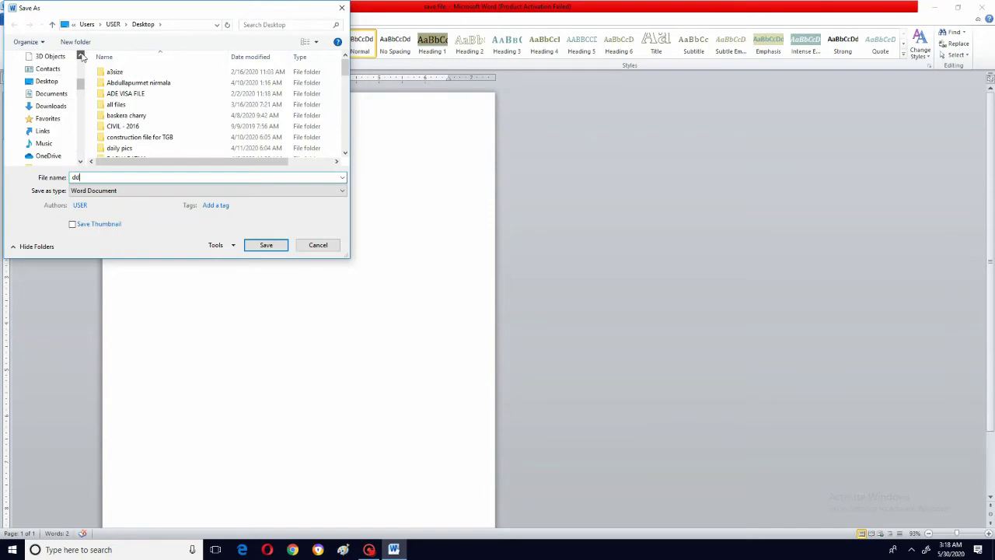
click(48, 81)
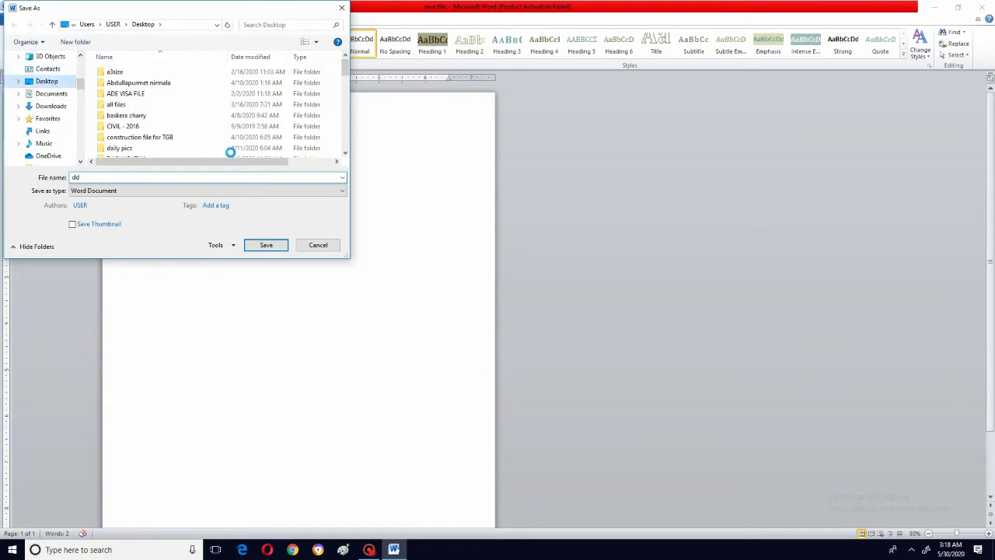
click(269, 247)
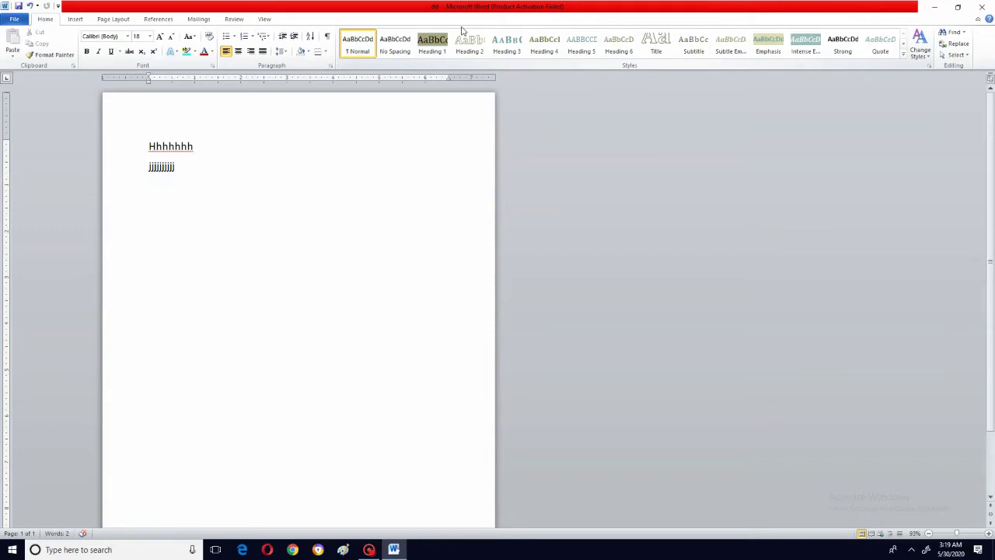
- Try to open the Word document "7 sibillings N" from the Desktop, and cancel the password request
click(14, 18)
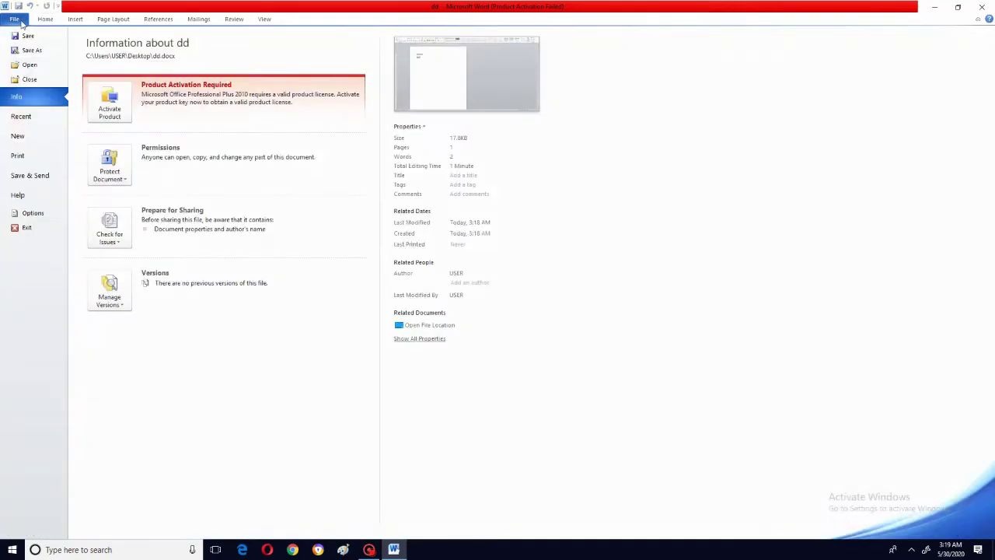
click(40, 68)
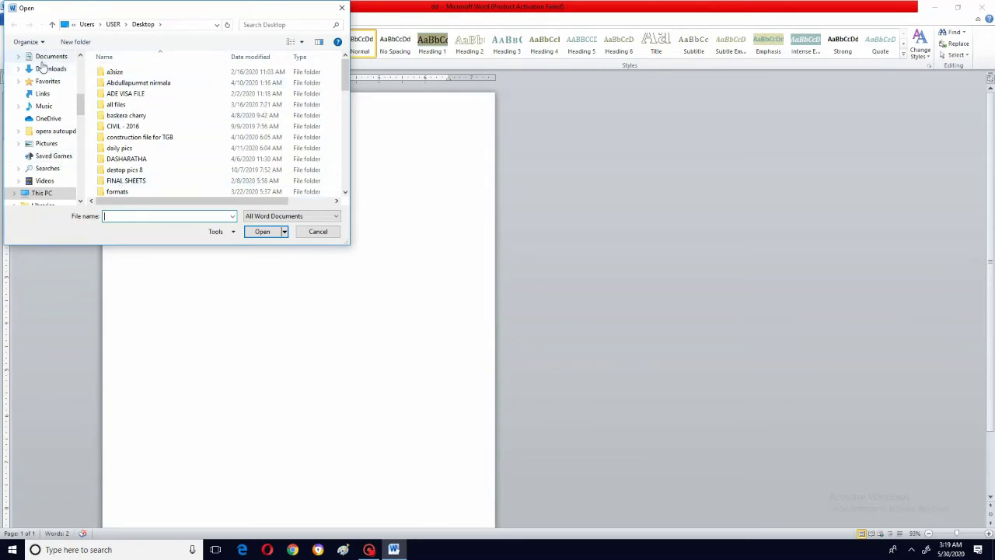
scroll(53, 62, up, 1)
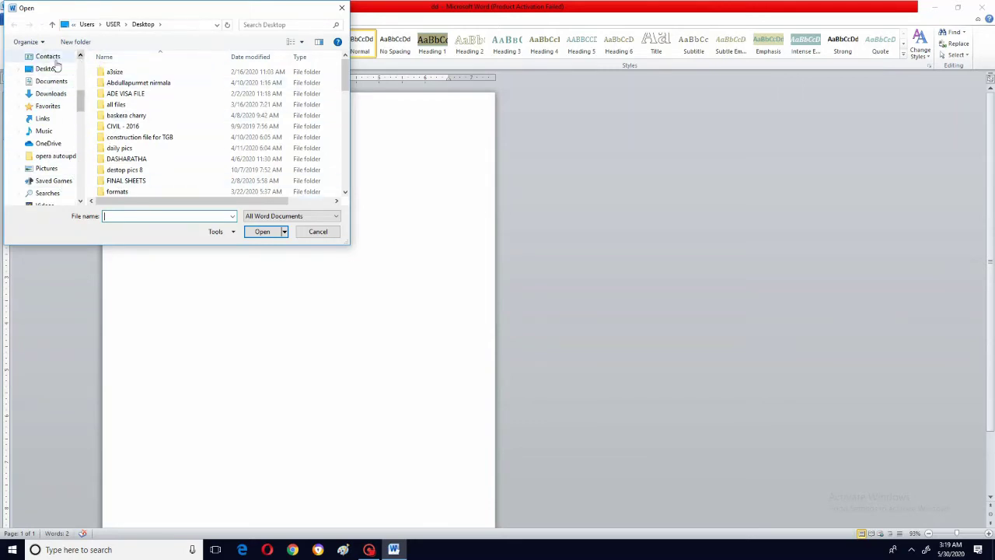
click(46, 69)
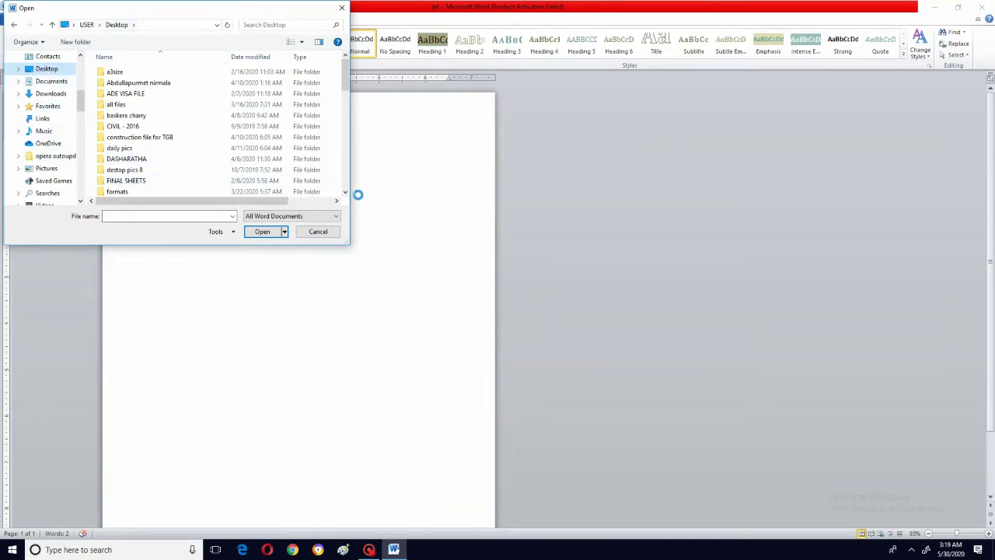
drag(345, 194, 345, 194)
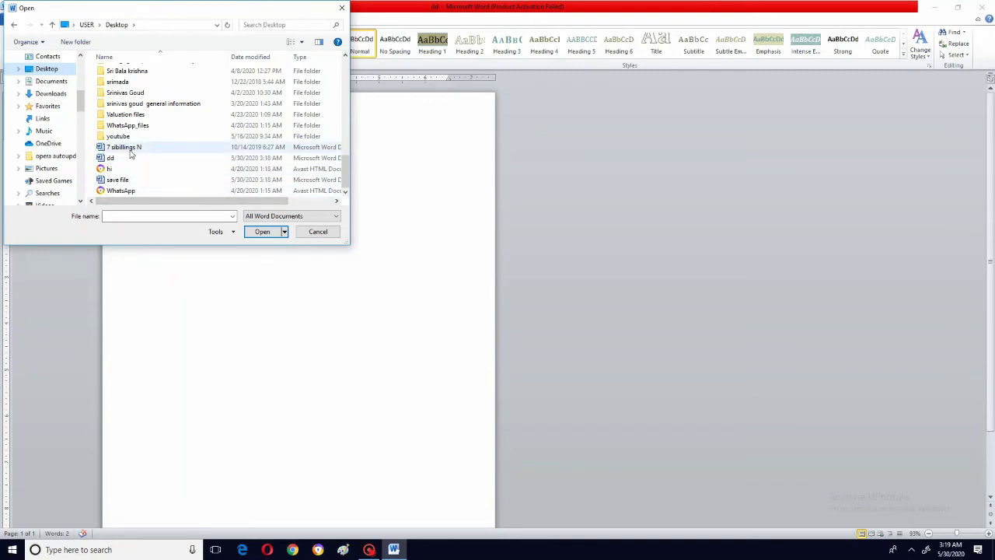
click(101, 148)
click(262, 231)
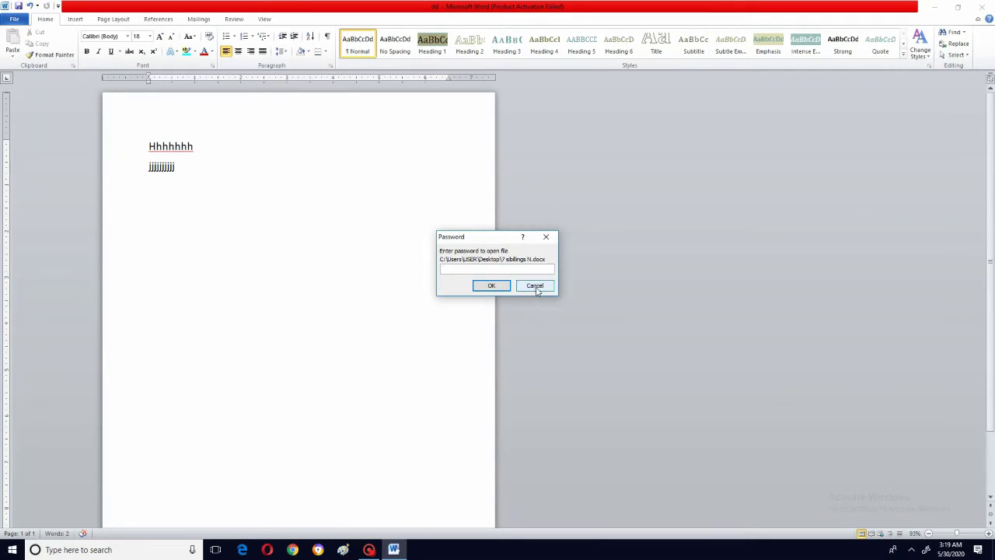
click(536, 286)
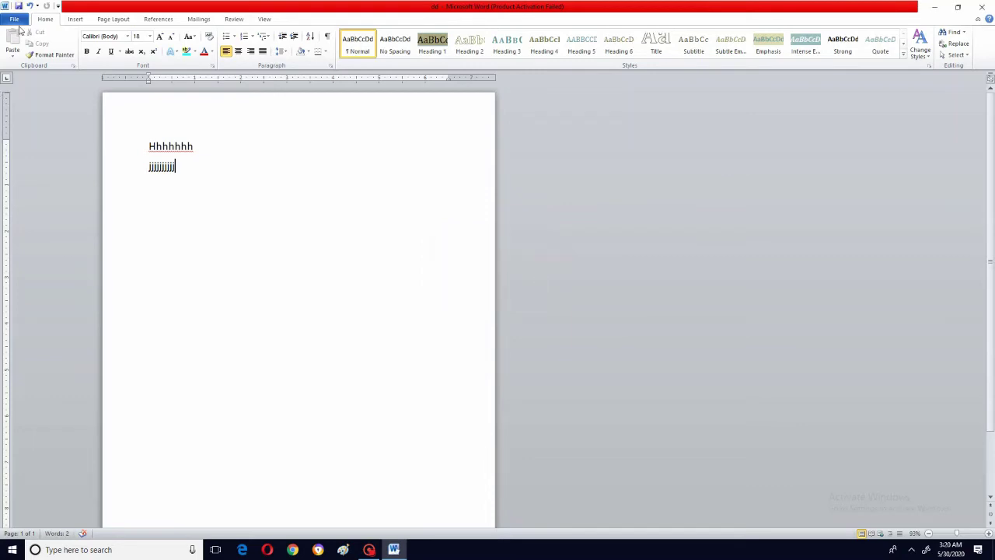
- Close the current document and reopen the "dd" document from the Desktop
click(14, 19)
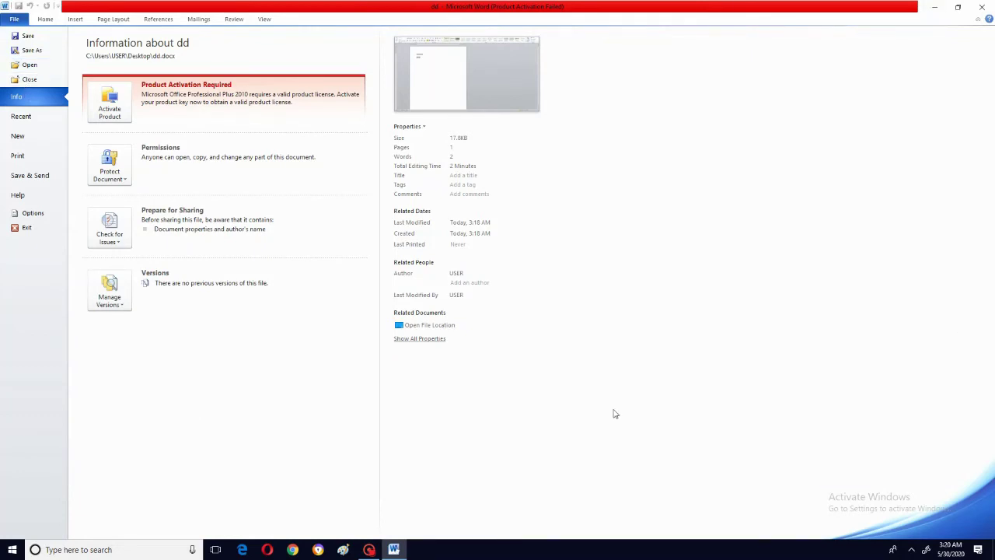
click(33, 82)
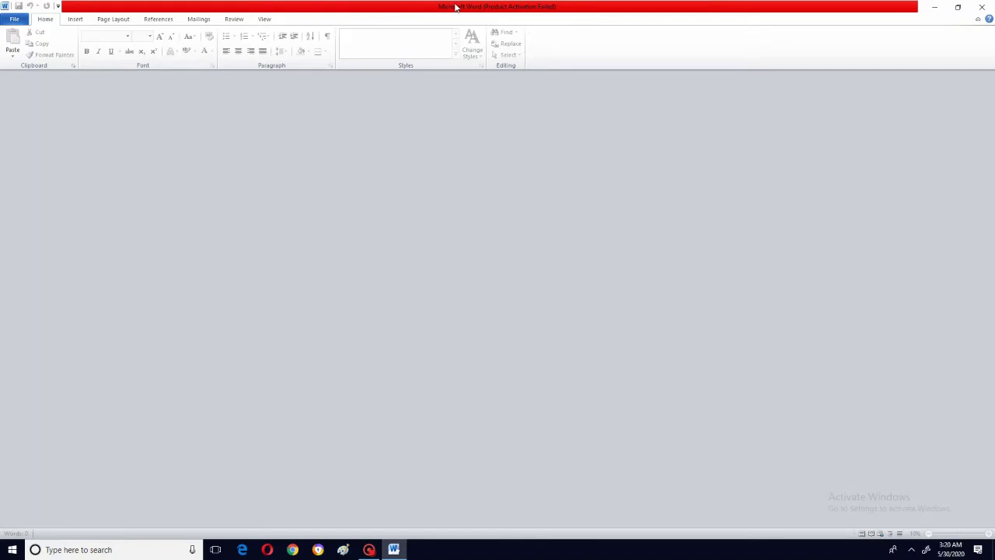
click(13, 19)
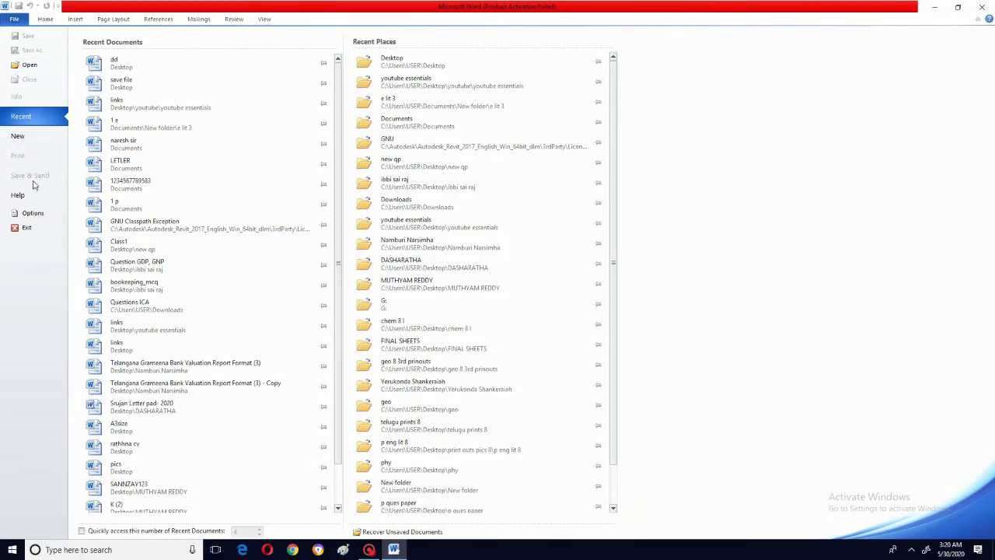
click(34, 68)
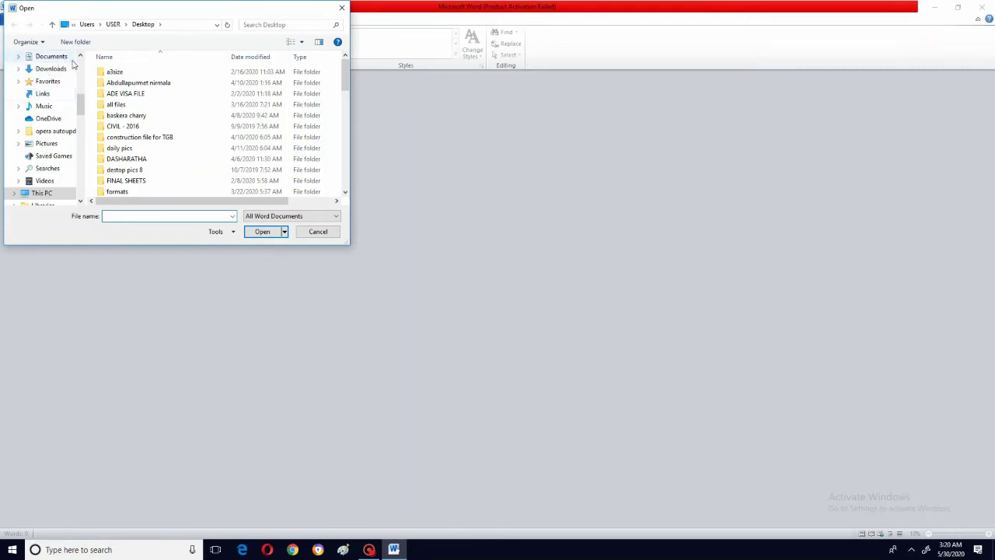
scroll(49, 72, up, 2)
click(48, 70)
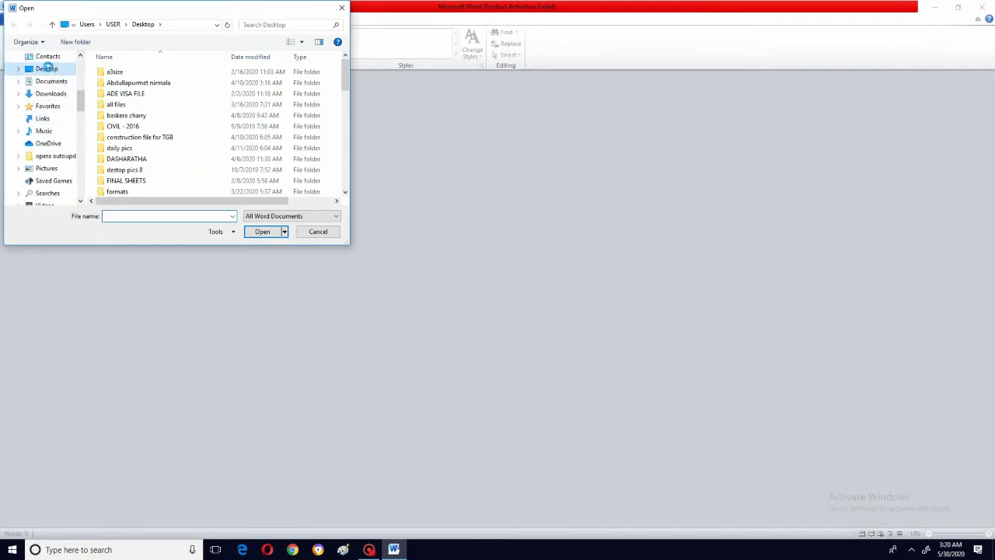
click(105, 217)
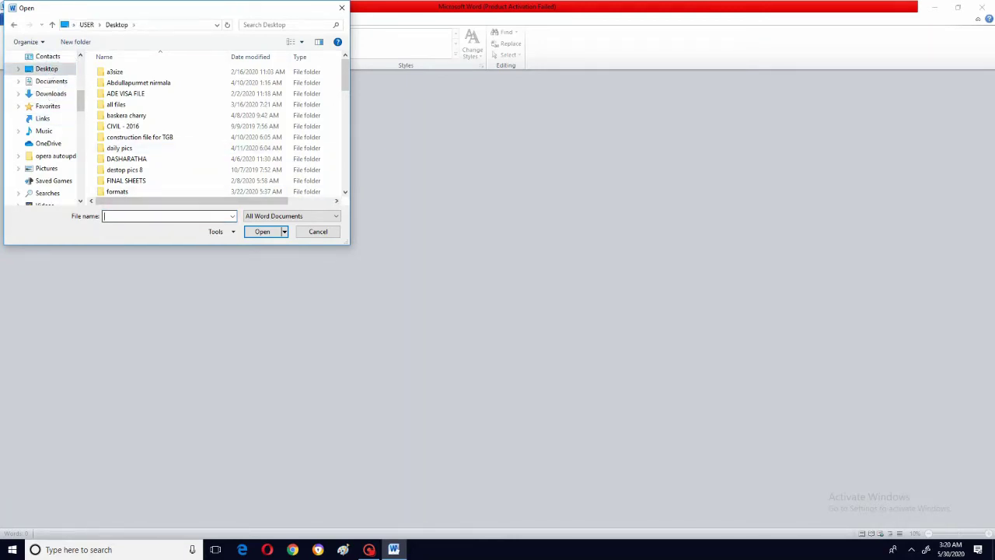
text(dd)
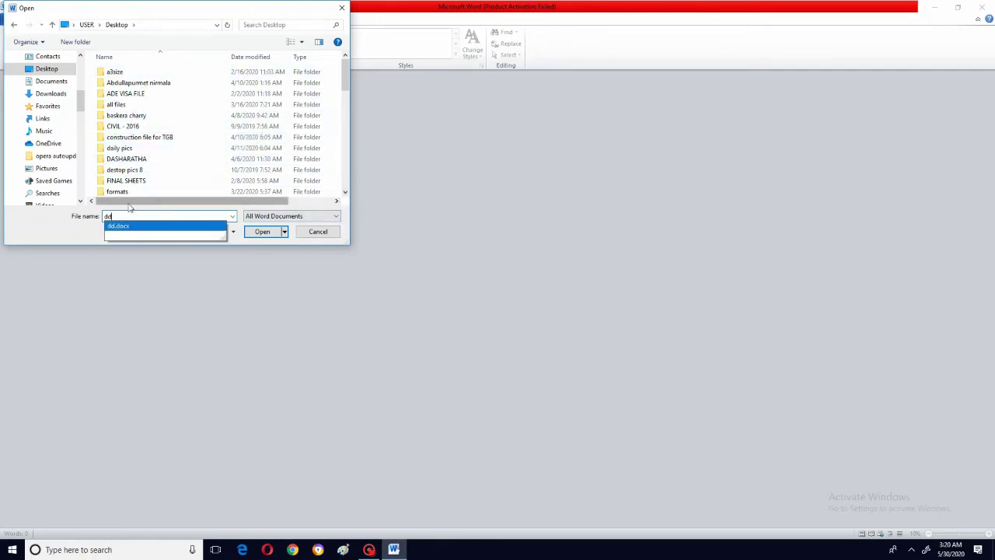
click(345, 192)
drag(345, 192, 345, 192)
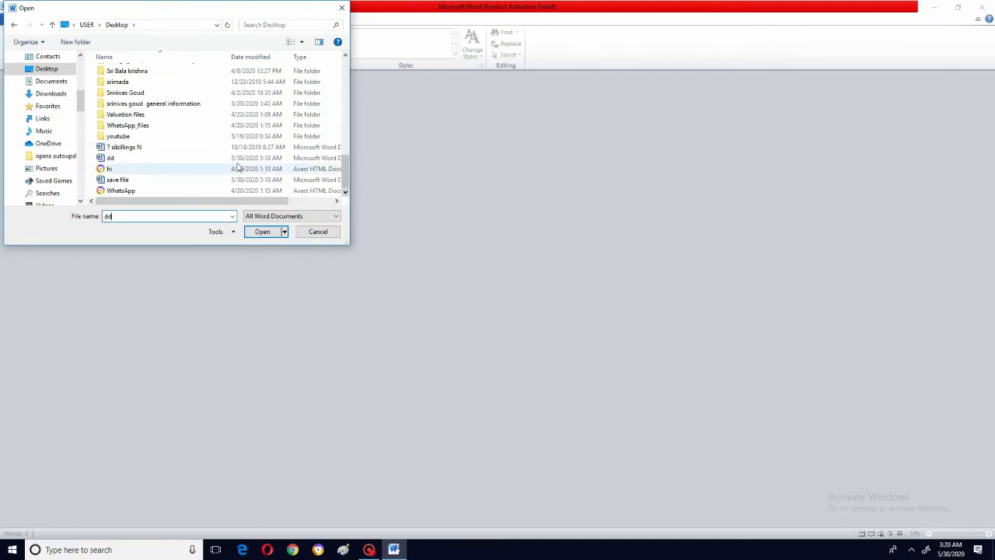
click(111, 158)
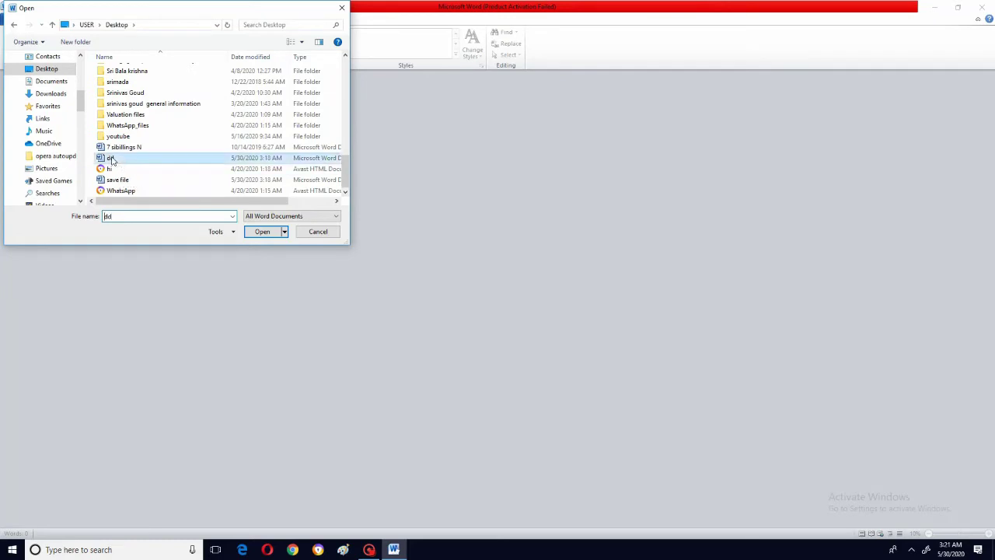
click(264, 231)
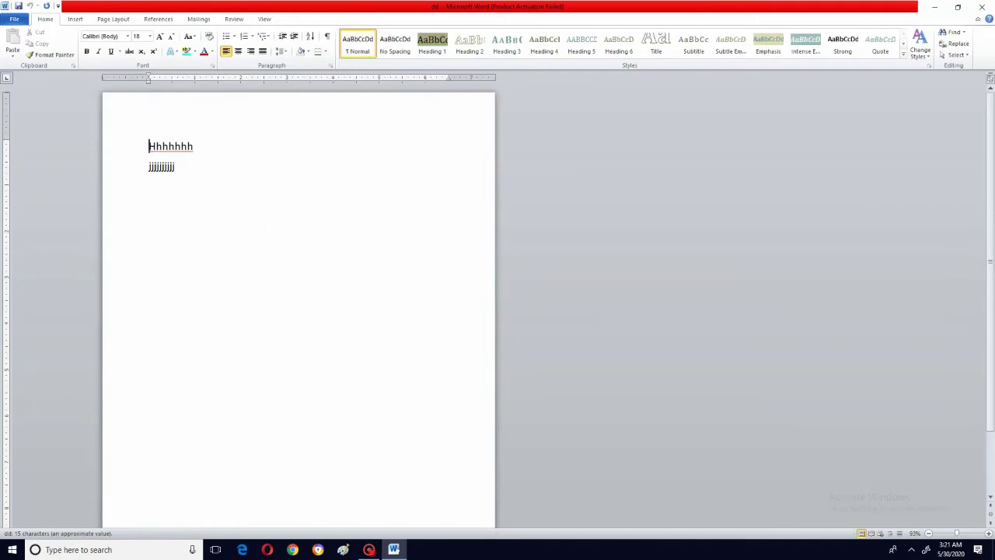
- View the list of recent documents, and create a new blank document
click(16, 19)
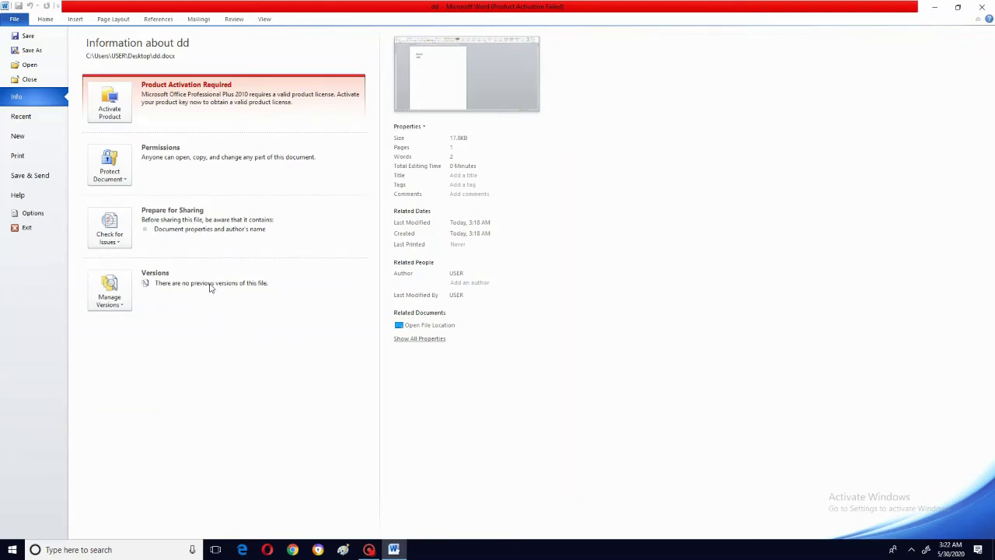
click(23, 117)
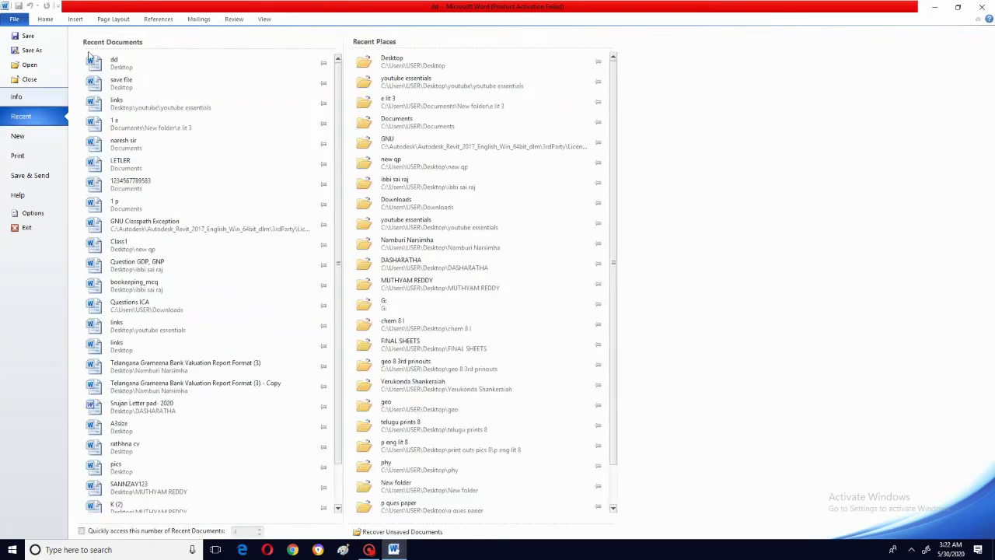
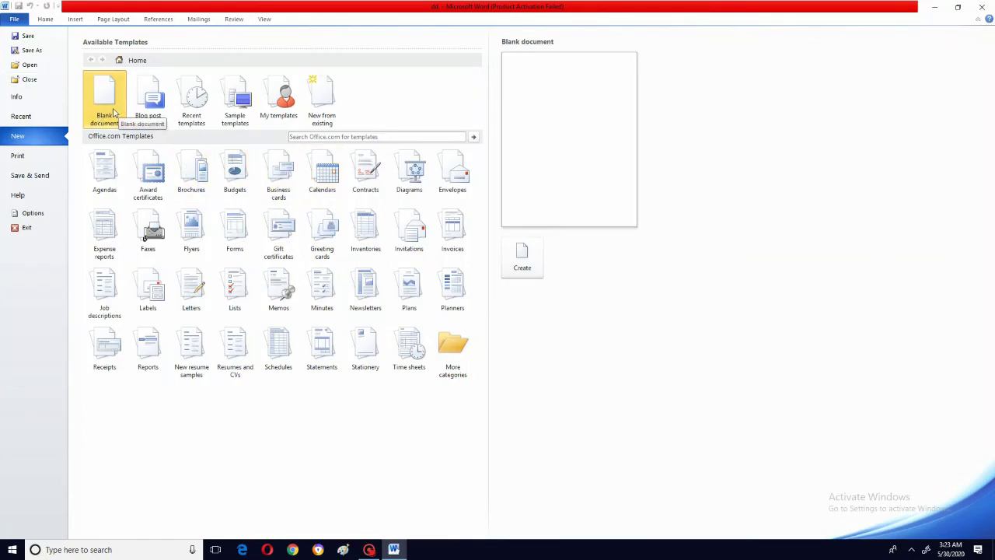
click(524, 263)
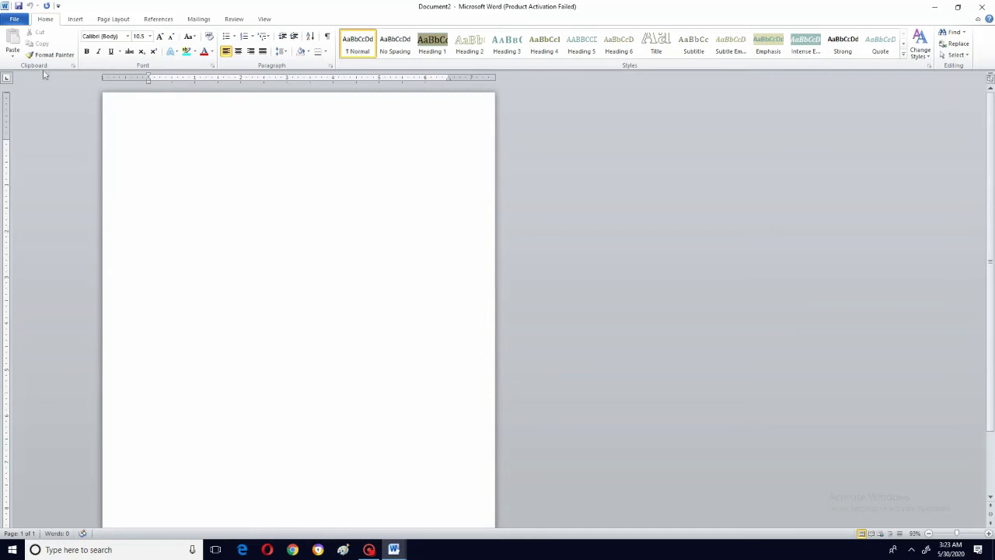
- Set the number of print copies for the new blank document to 6
click(14, 20)
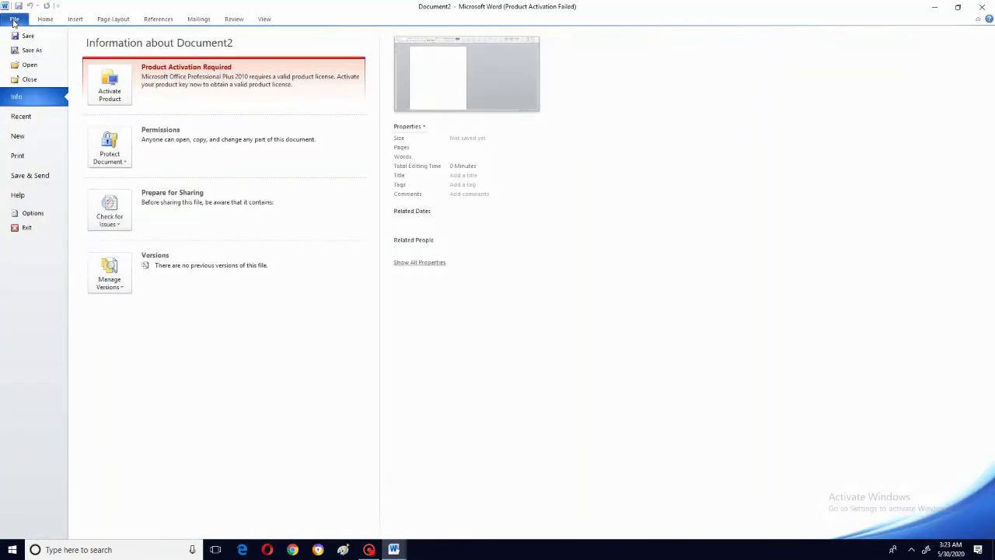
click(17, 157)
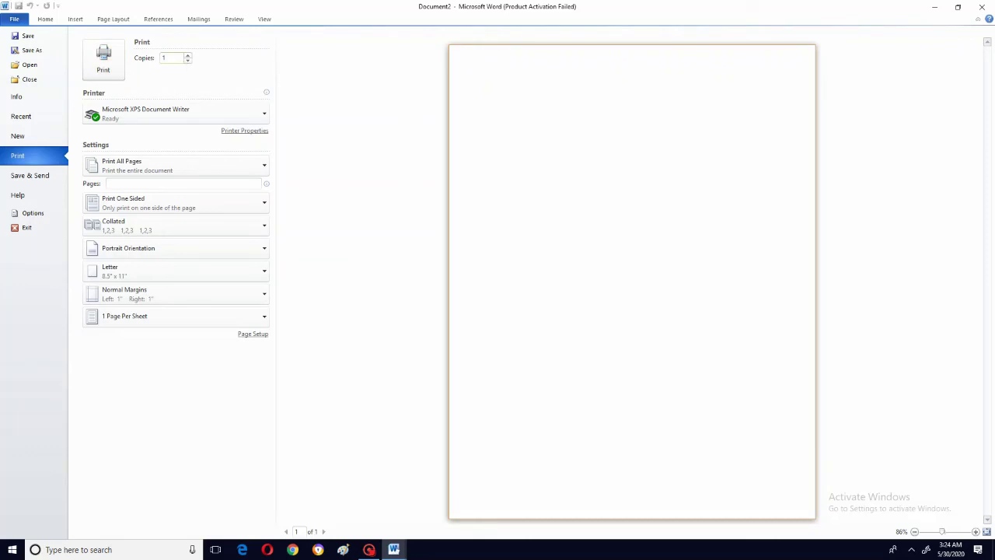
click(187, 55)
- Switch the print orientation to landscape to preview it, and return it to portrait
click(265, 248)
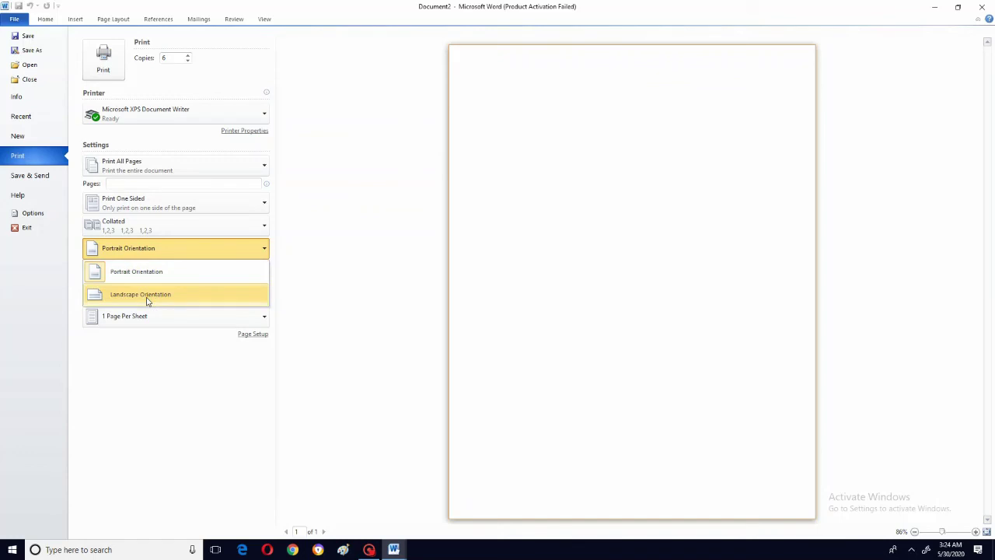
click(147, 297)
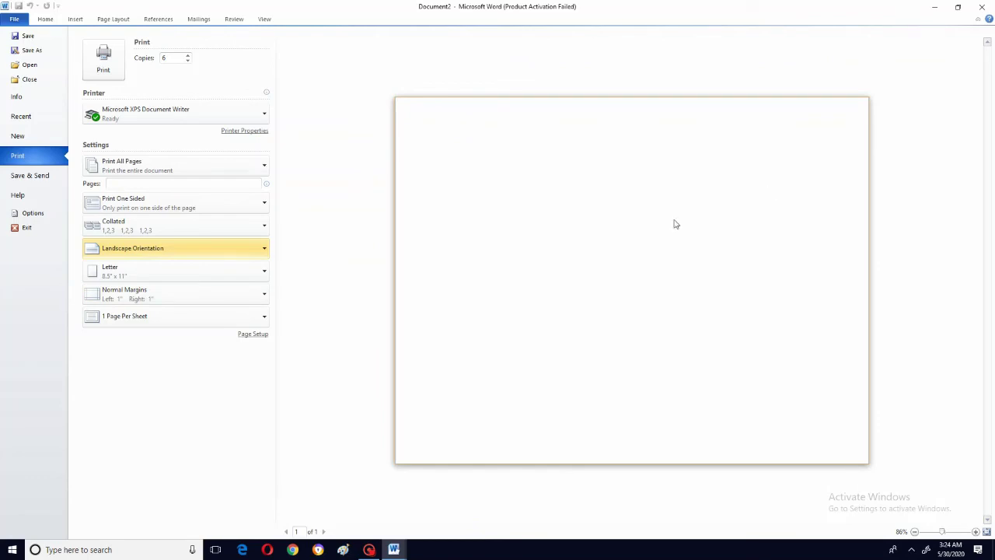
click(263, 249)
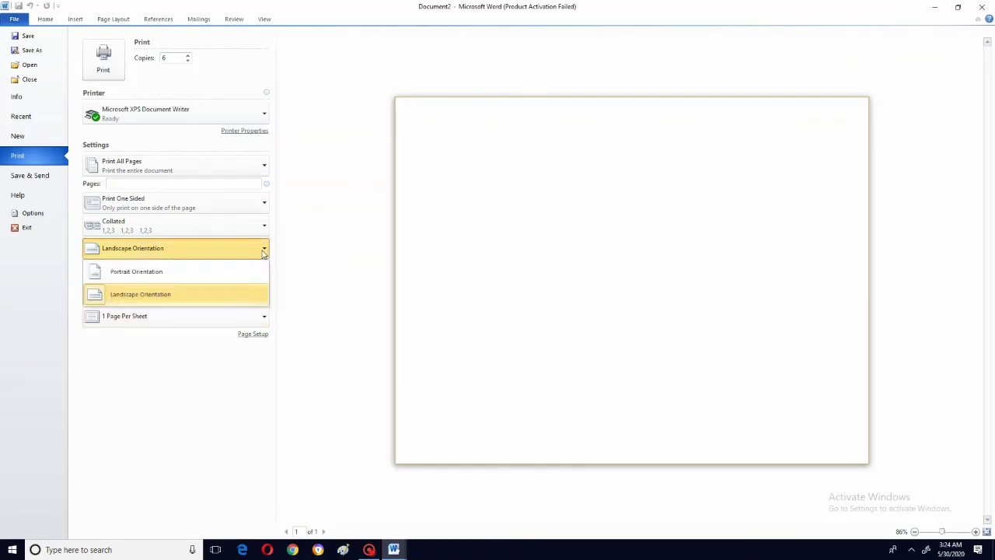
click(168, 273)
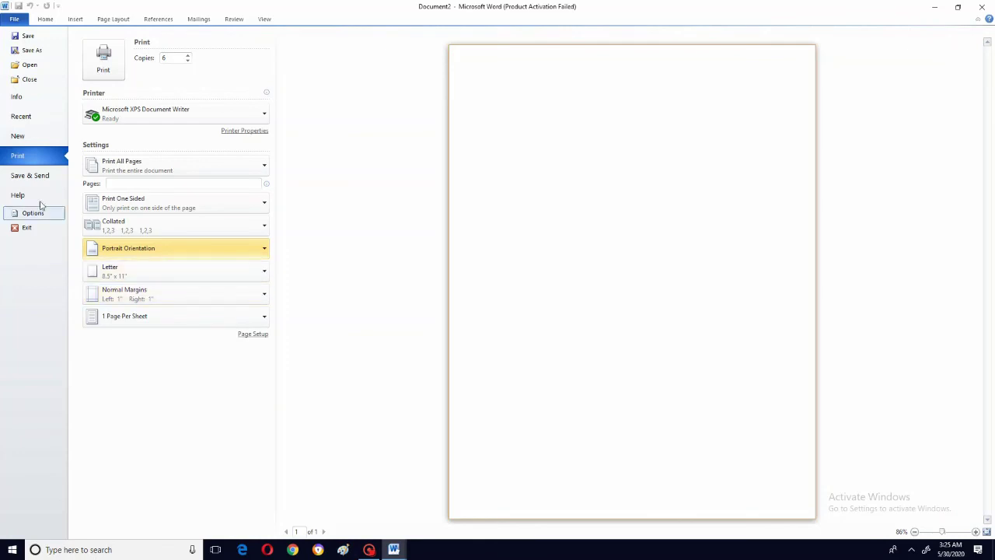
- Look over the Save & Send choices, the Help information and the General Word options, leaving the options unchanged
click(31, 176)
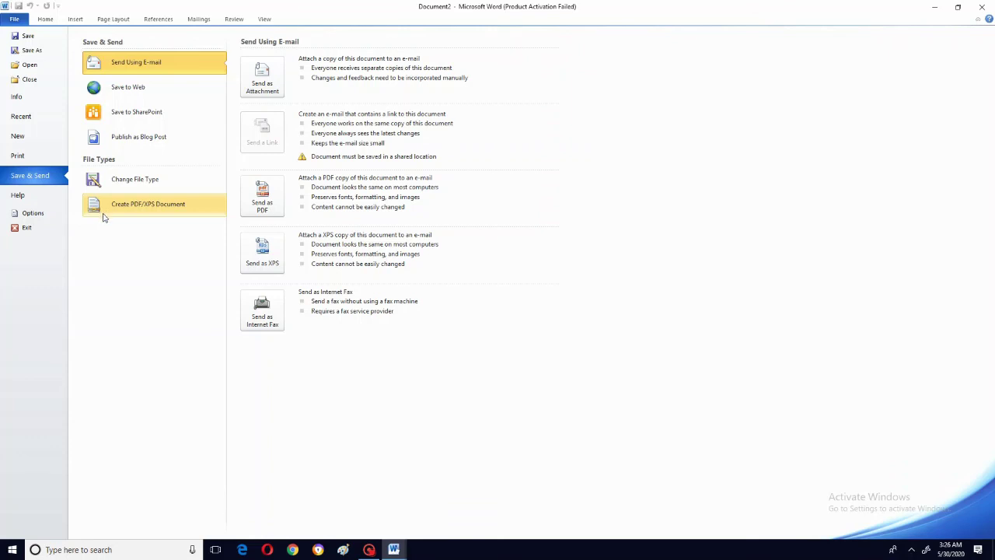
click(16, 196)
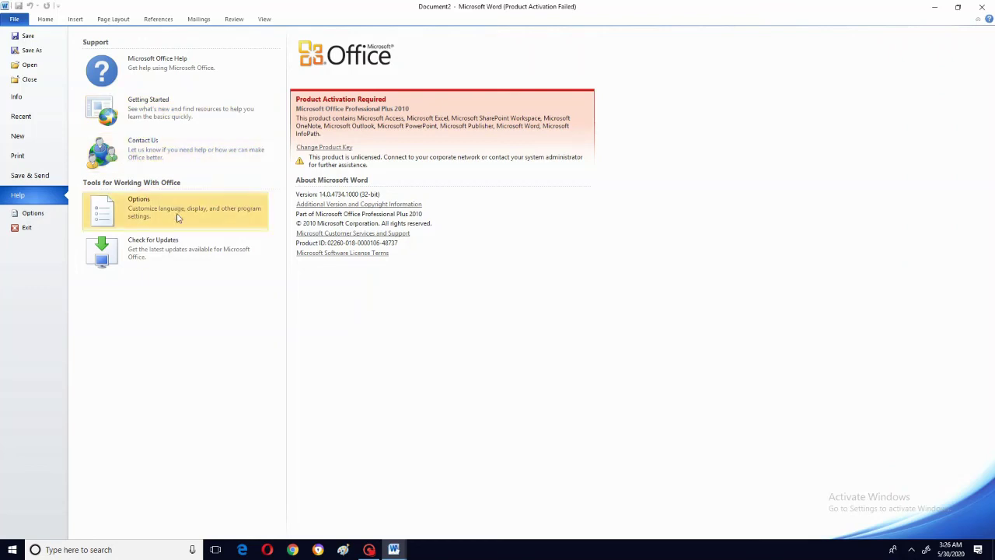
click(32, 213)
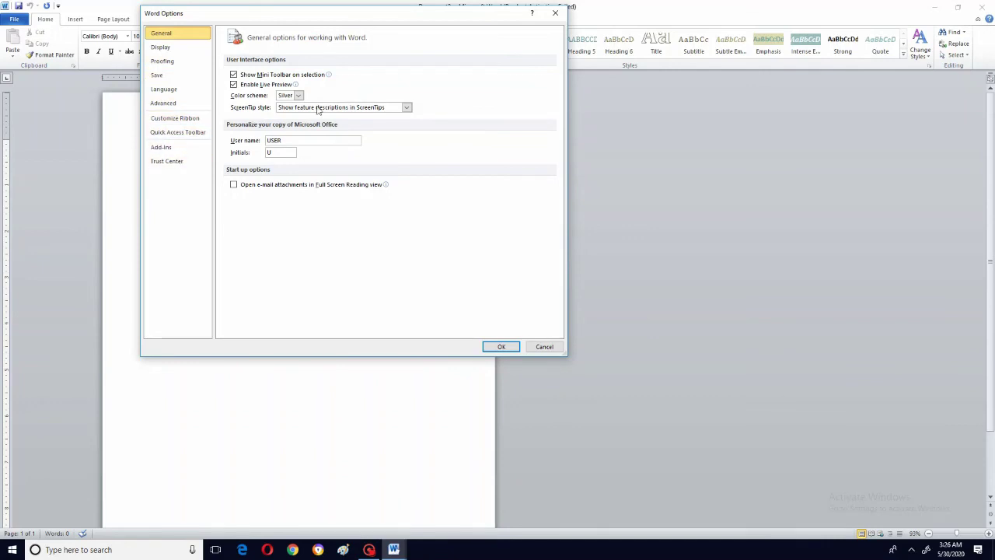
click(544, 347)
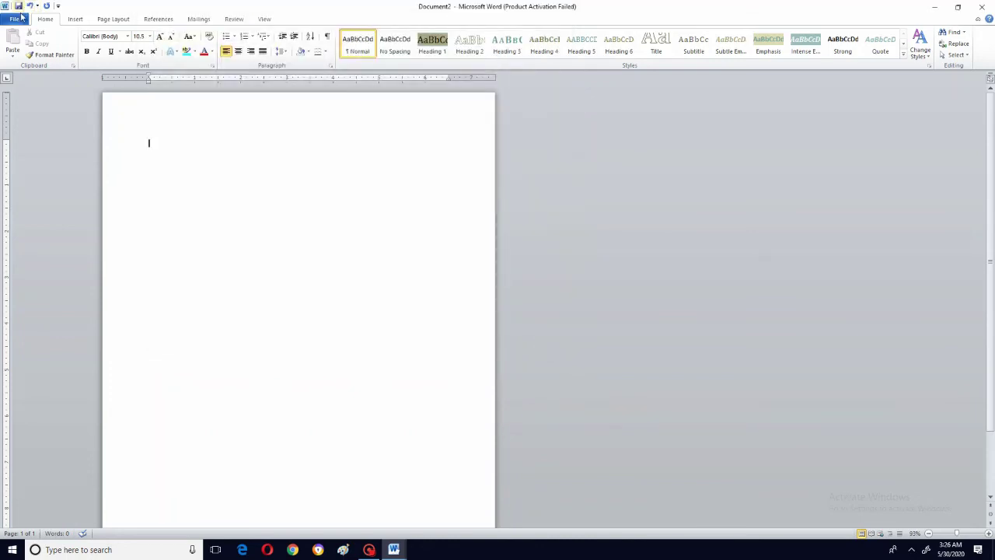
- Exit Word without saving the new blank document
click(18, 19)
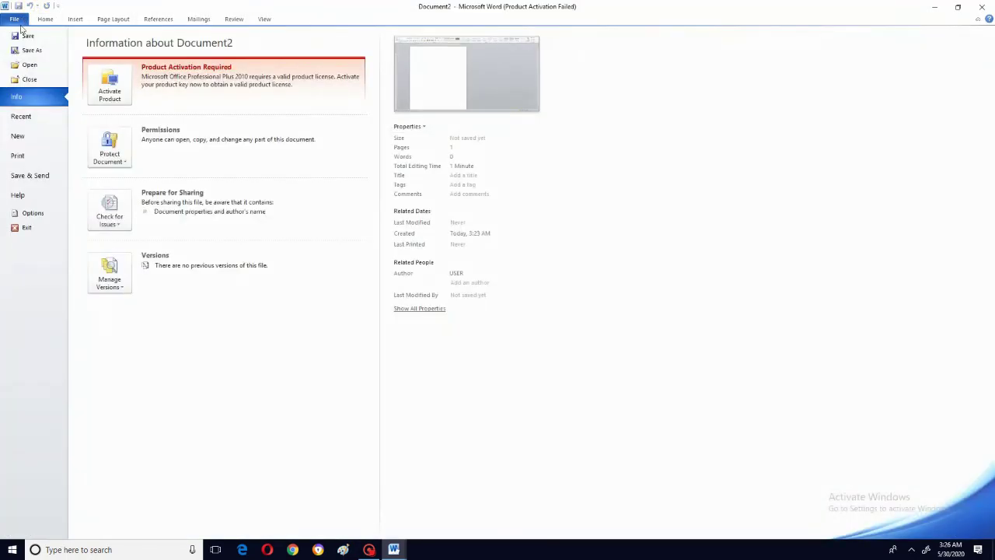
click(27, 228)
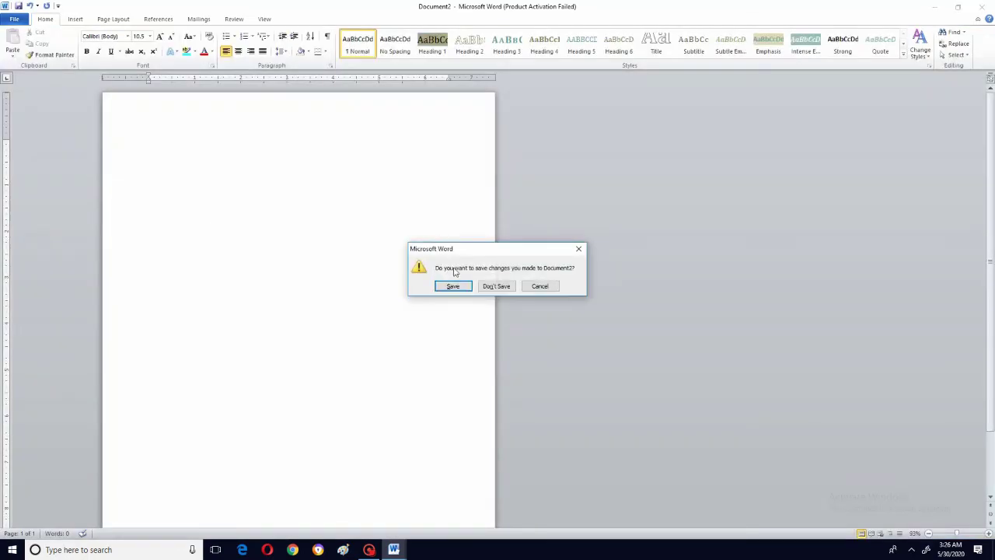
click(496, 286)
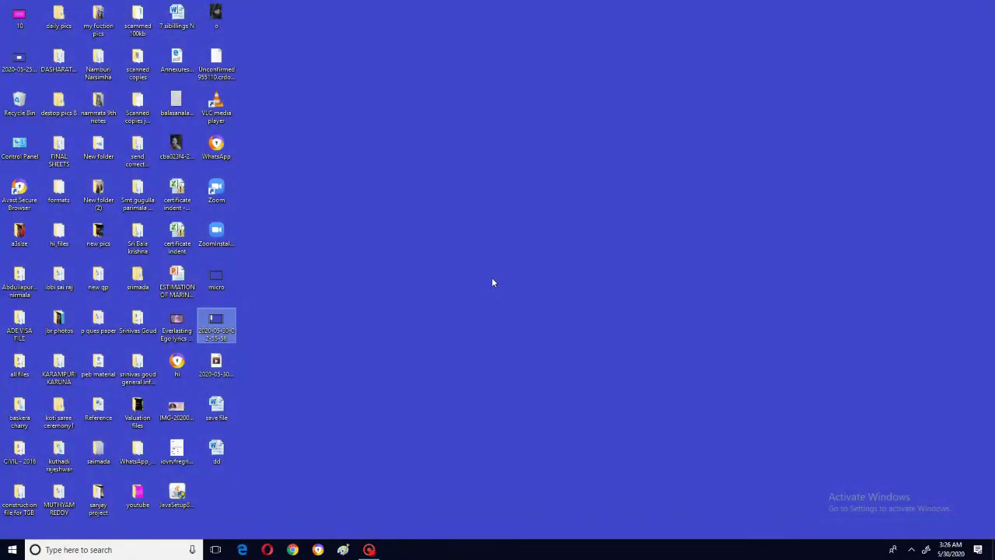